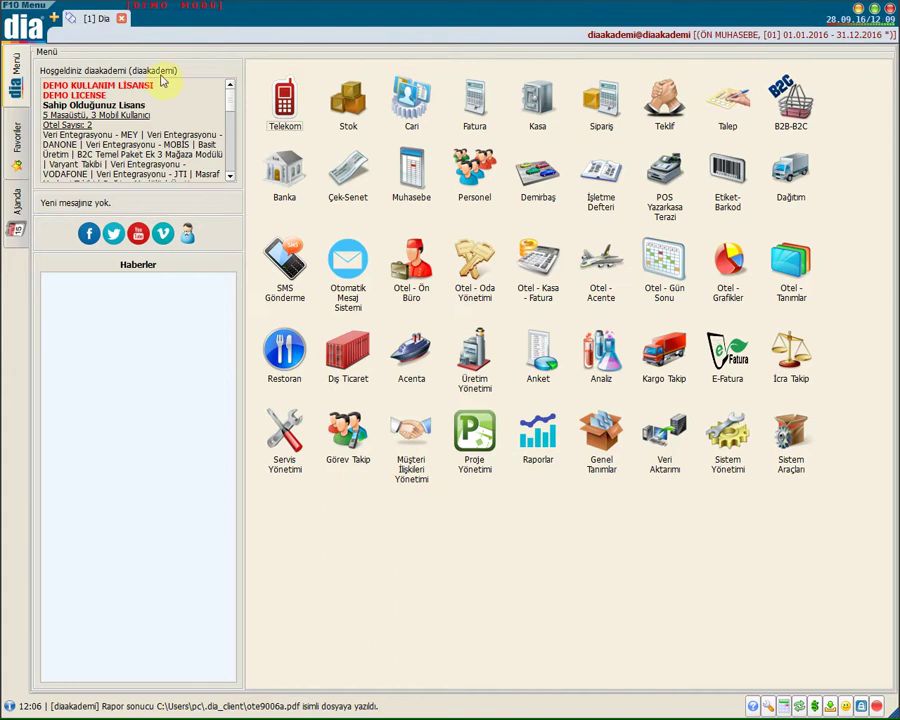
Search the screens for "sipariş" and open the order list Sipariş Listesi <scf2200>.
click(28, 26)
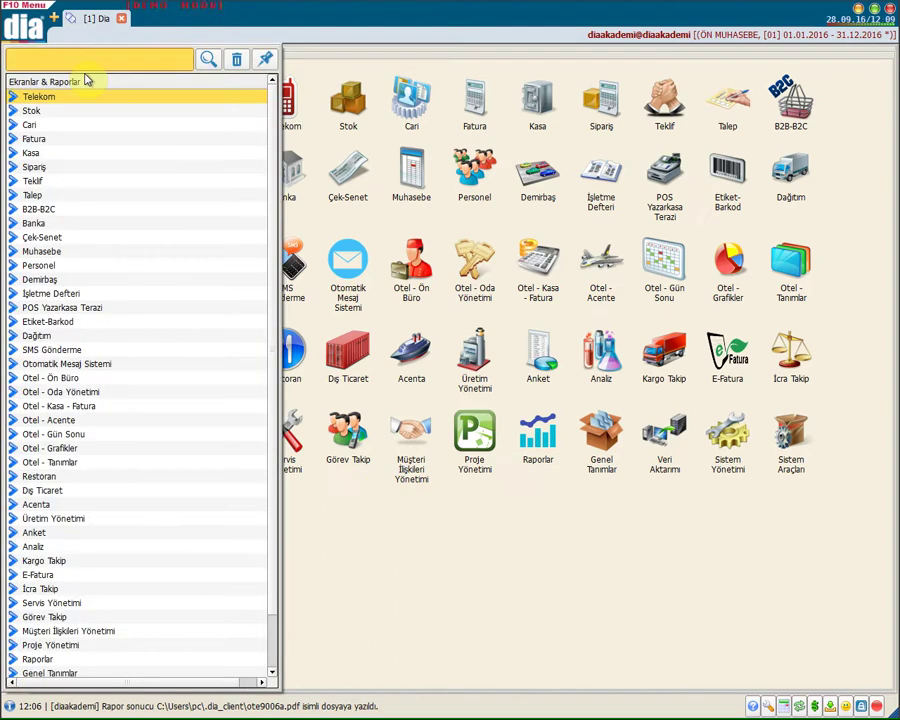
text(sipariş)
key(Return)
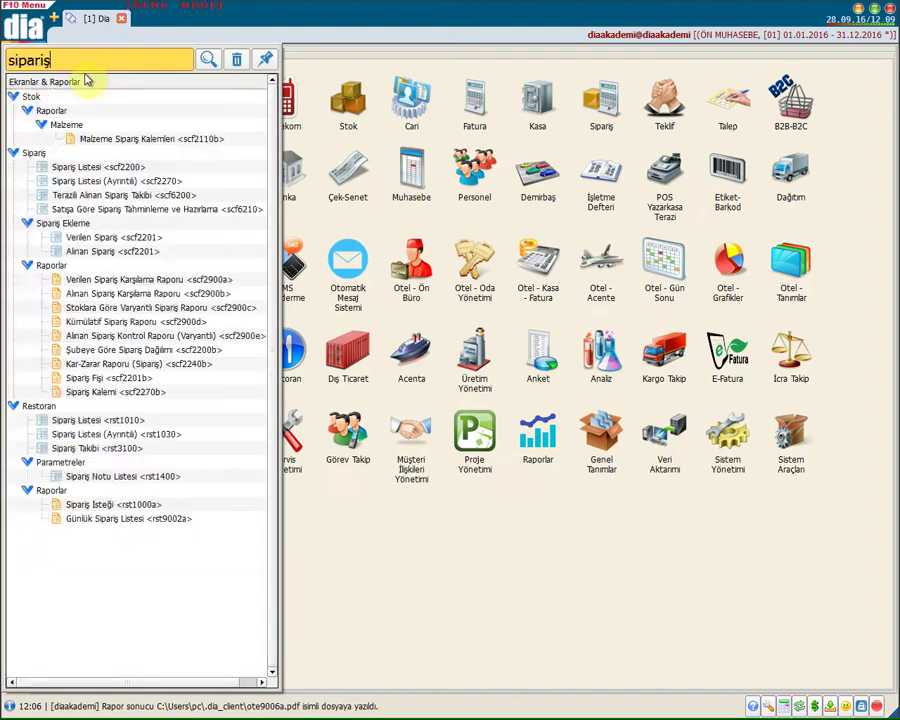
click(100, 169)
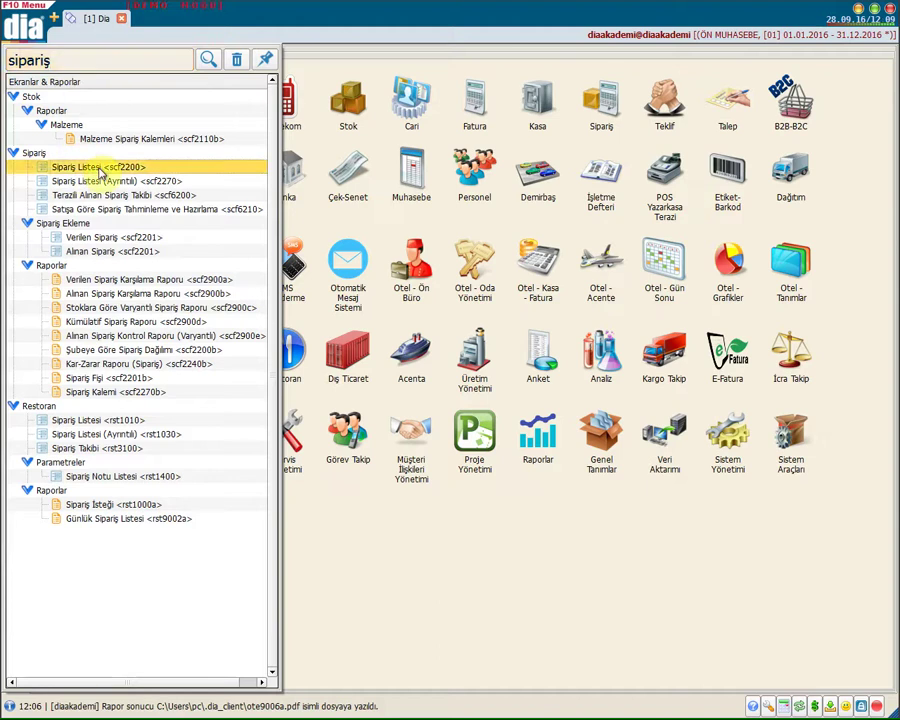
double_click(100, 169)
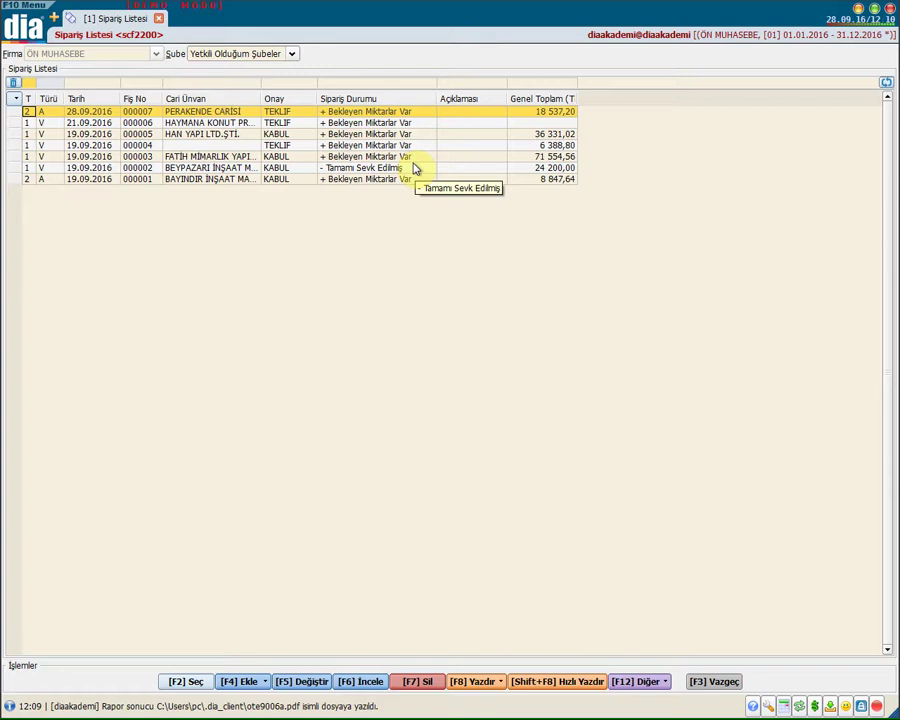
Examine the Bekleyen Miktar values in the PERAKENDE CARİSİ order with that column widened, and leave the order without saving.
double_click(296, 117)
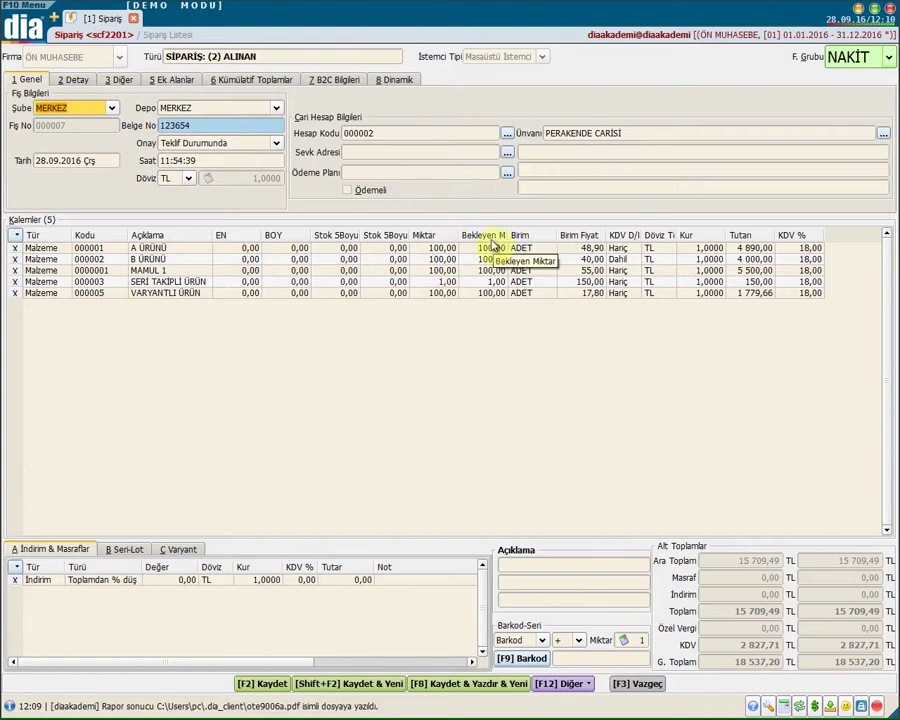
drag(509, 236, 538, 238)
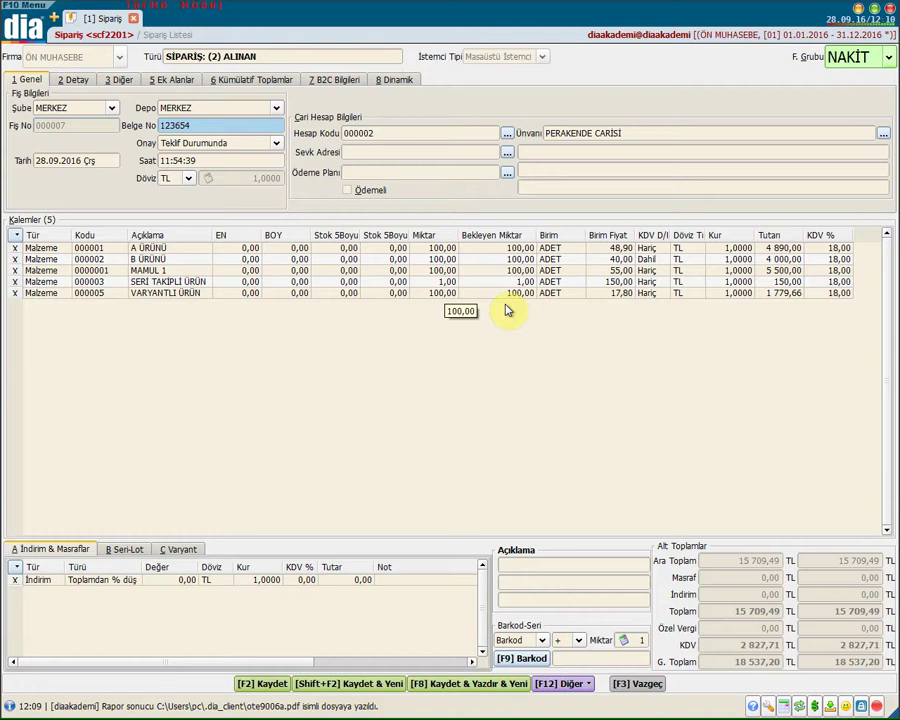
click(628, 683)
click(526, 385)
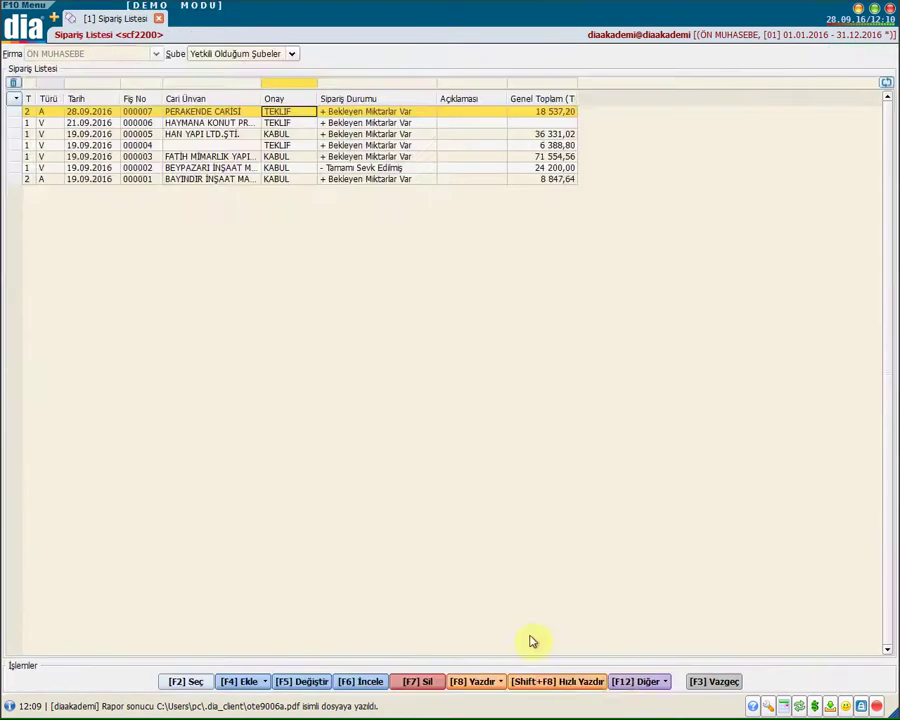
Try to run Sevket / Mal Kabul on the PERAKENDE CARİSİ order while its approval status is TEKLİF.
click(625, 683)
click(659, 436)
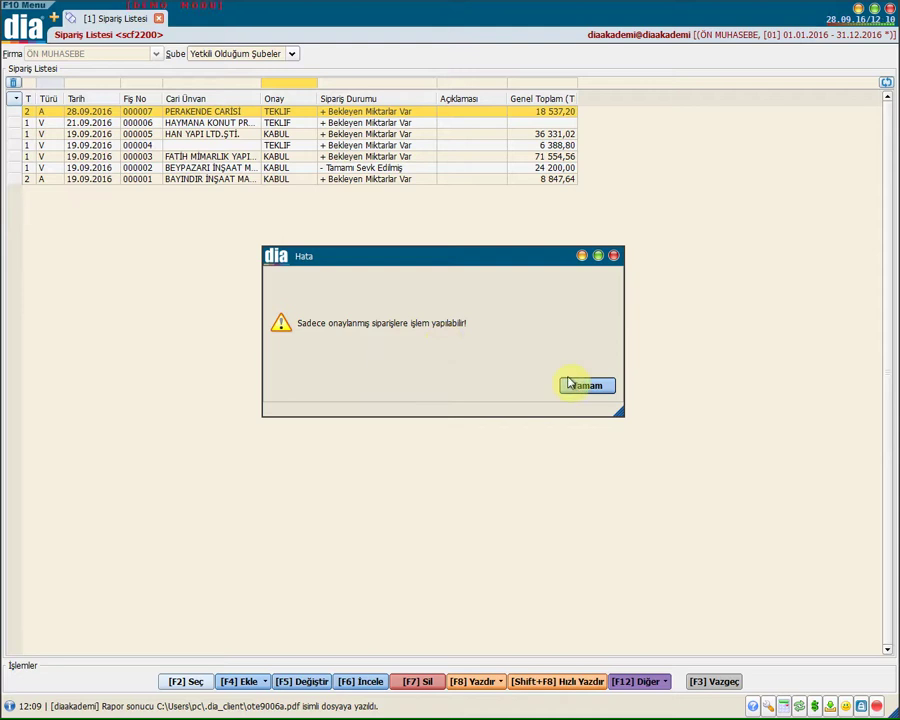
click(580, 388)
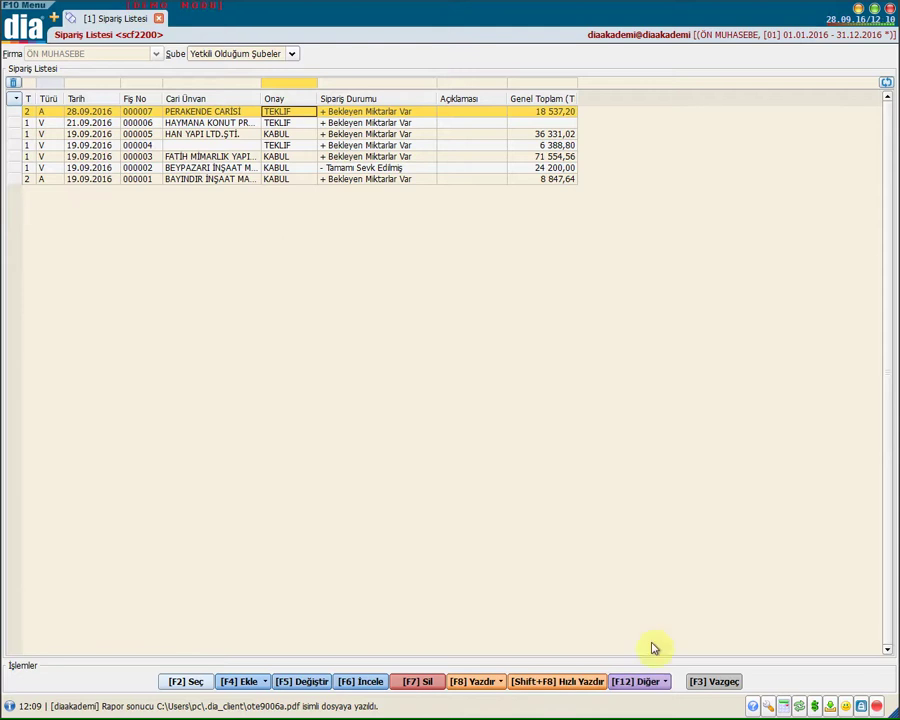
click(642, 680)
mouse_move(700, 470)
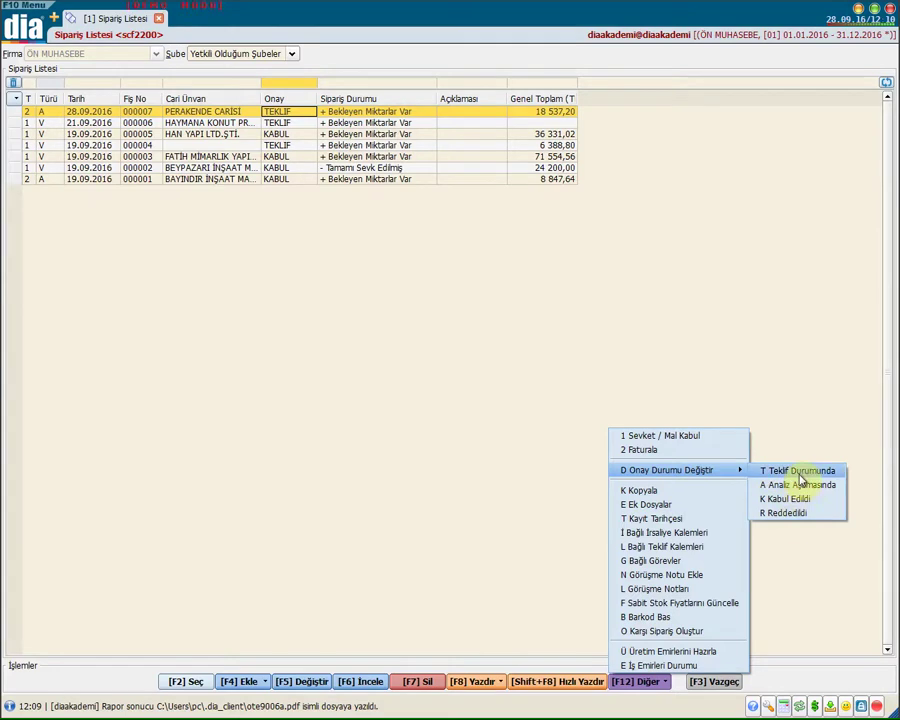
click(322, 225)
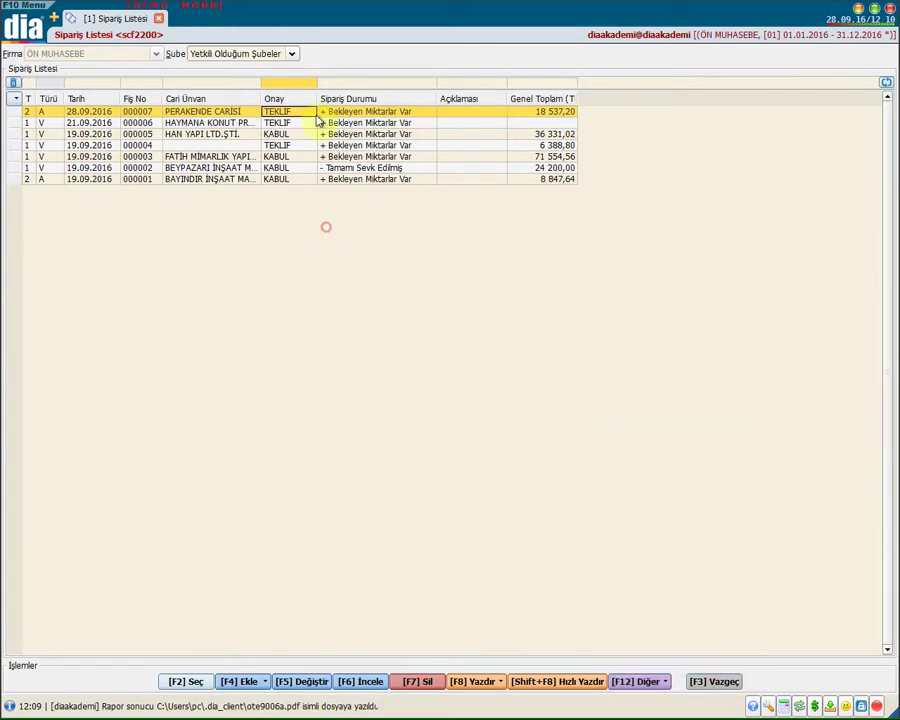
Set the PERAKENDE CARİSİ order's approval status to Kabul Edildi and save the order.
click(312, 681)
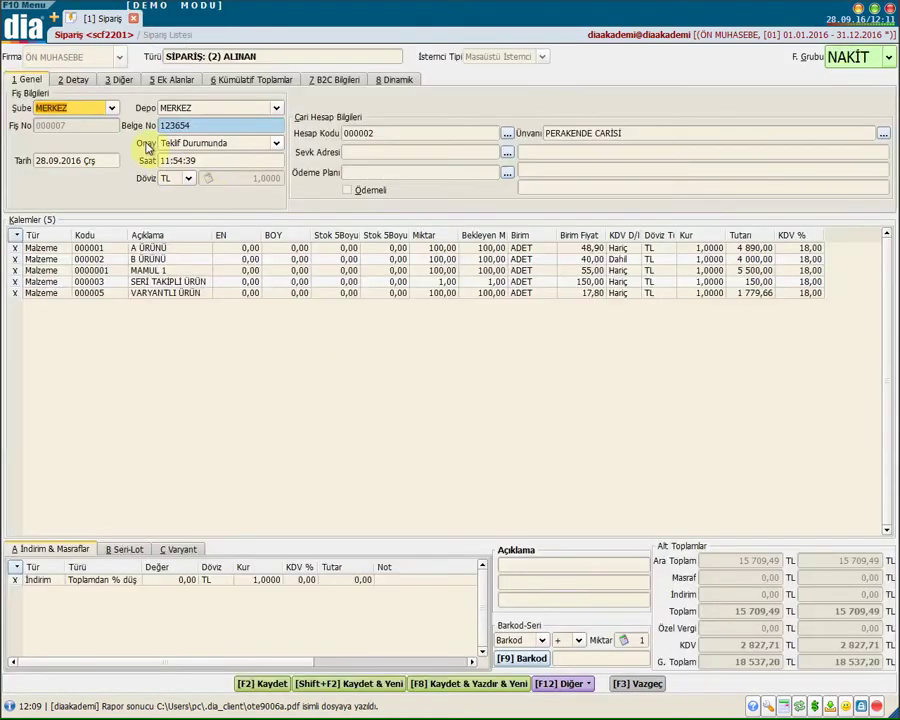
click(240, 145)
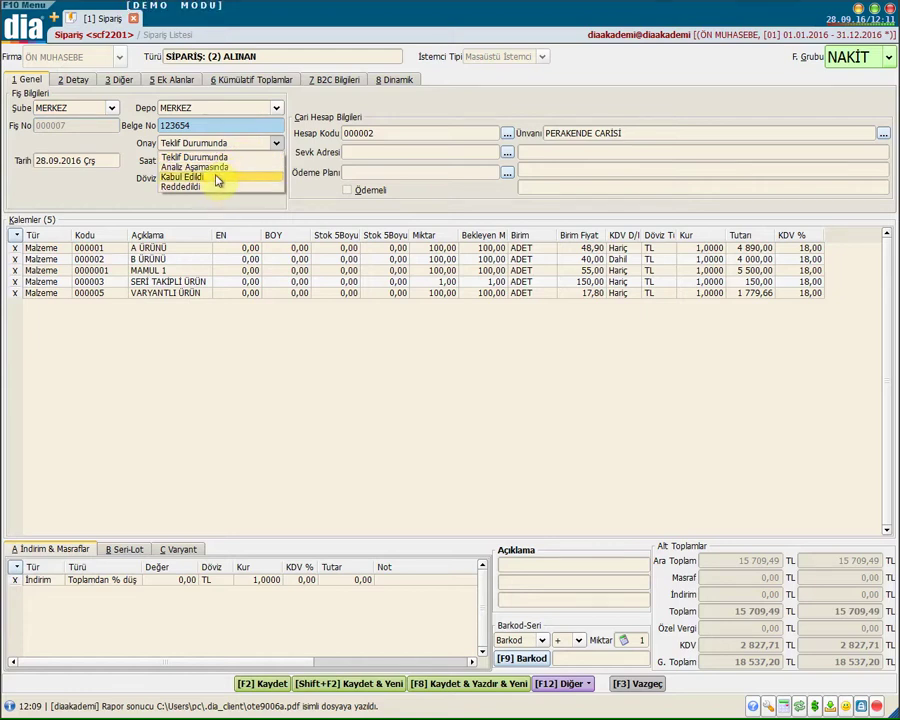
click(217, 178)
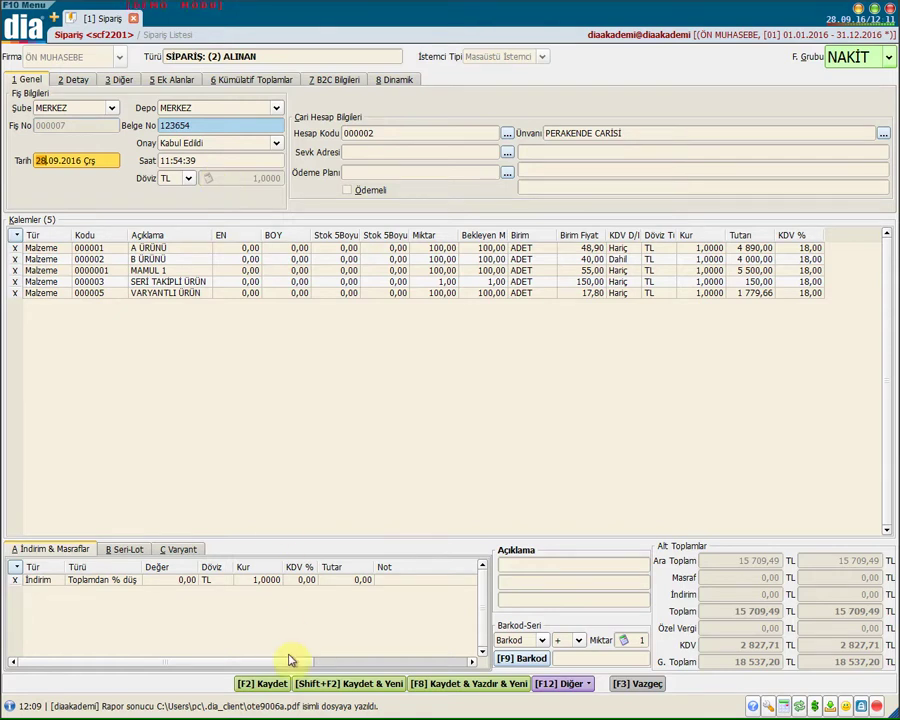
click(272, 684)
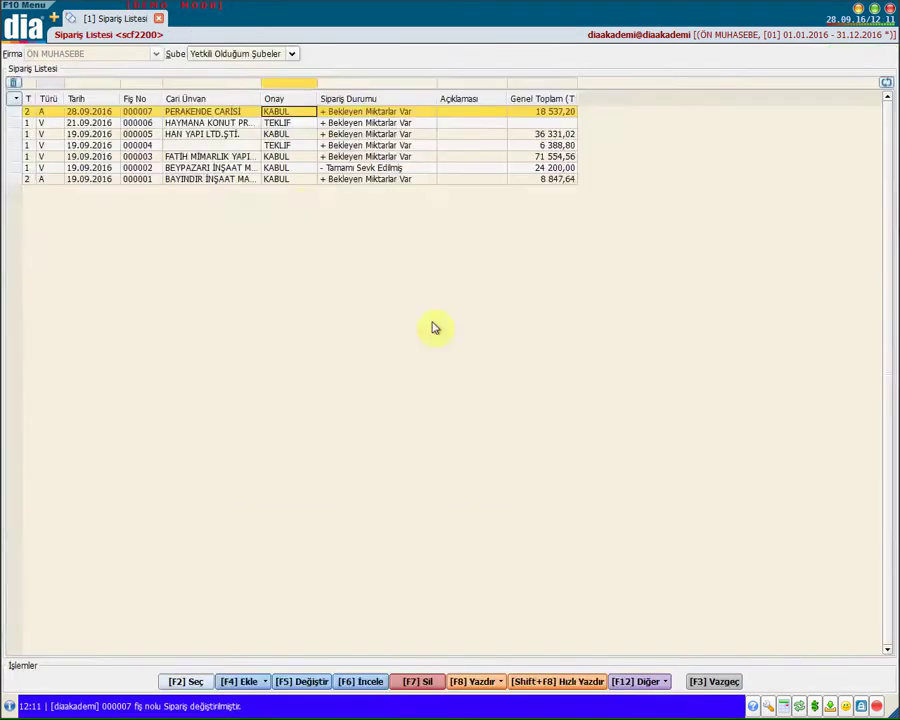
Create a waybill of type Perakende Satış from the PERAKENDE CARİSİ order with Sevket / Mal Kabul.
click(636, 681)
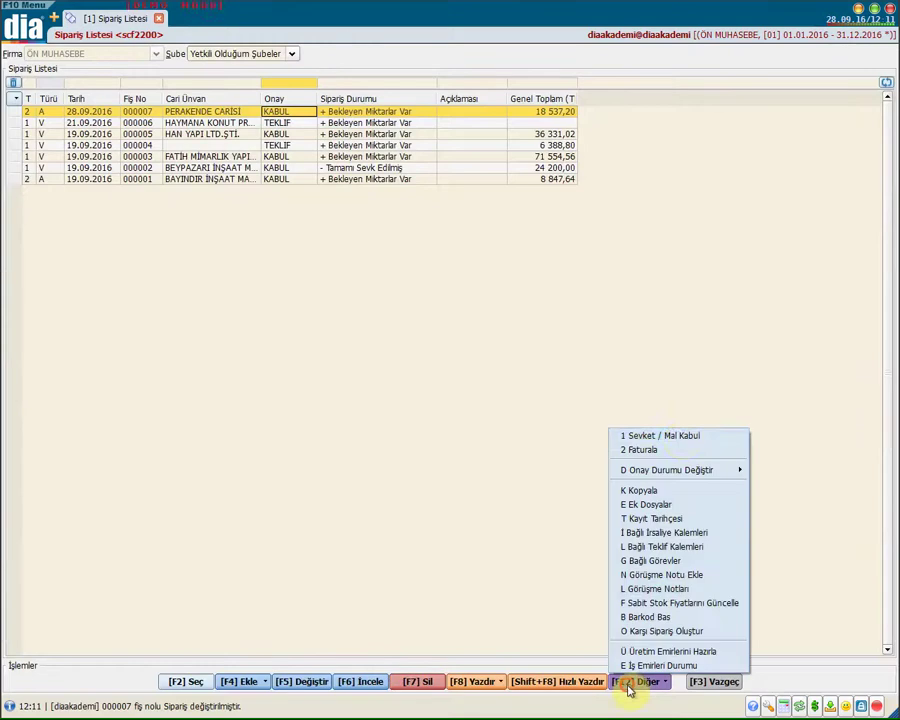
click(677, 433)
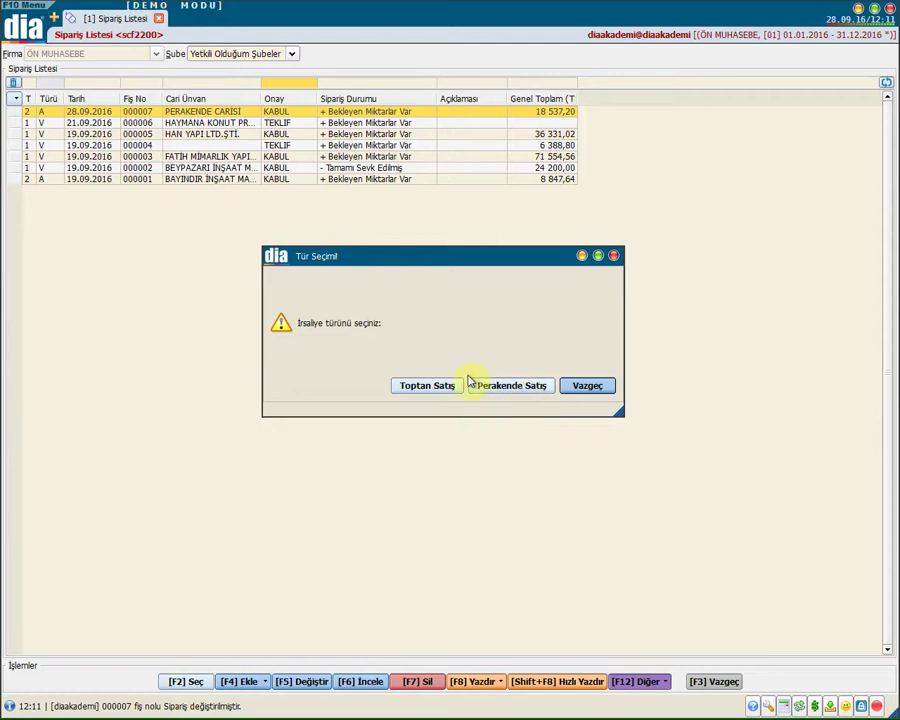
click(505, 390)
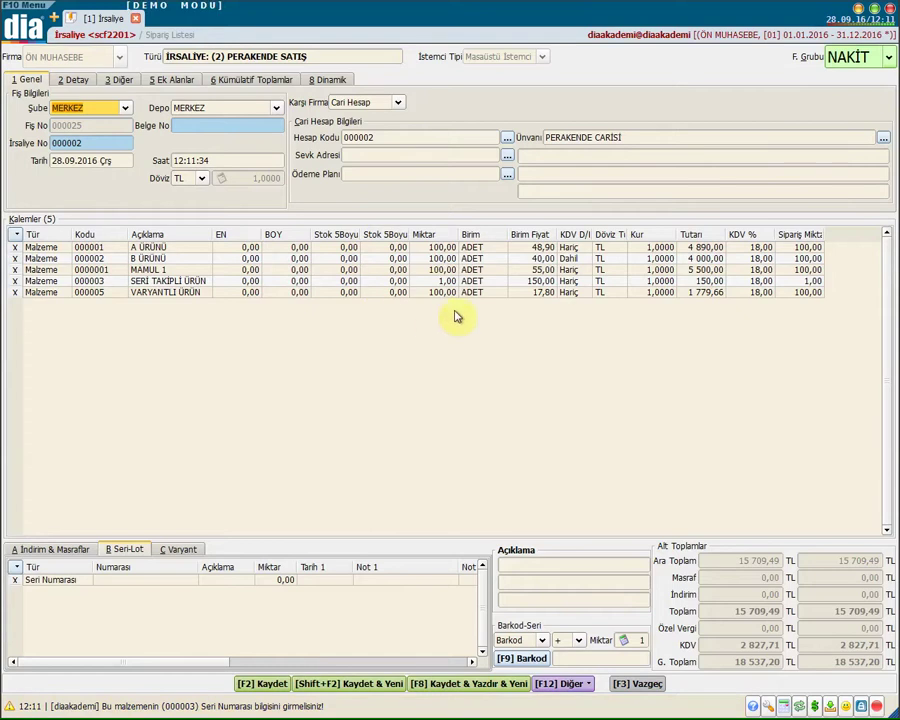
Set the waybill quantities of A ÜRÜNÜ, B ÜRÜNÜ, MAMUL 1 and VARYANTLI ÜRÜN to 50 each.
click(432, 247)
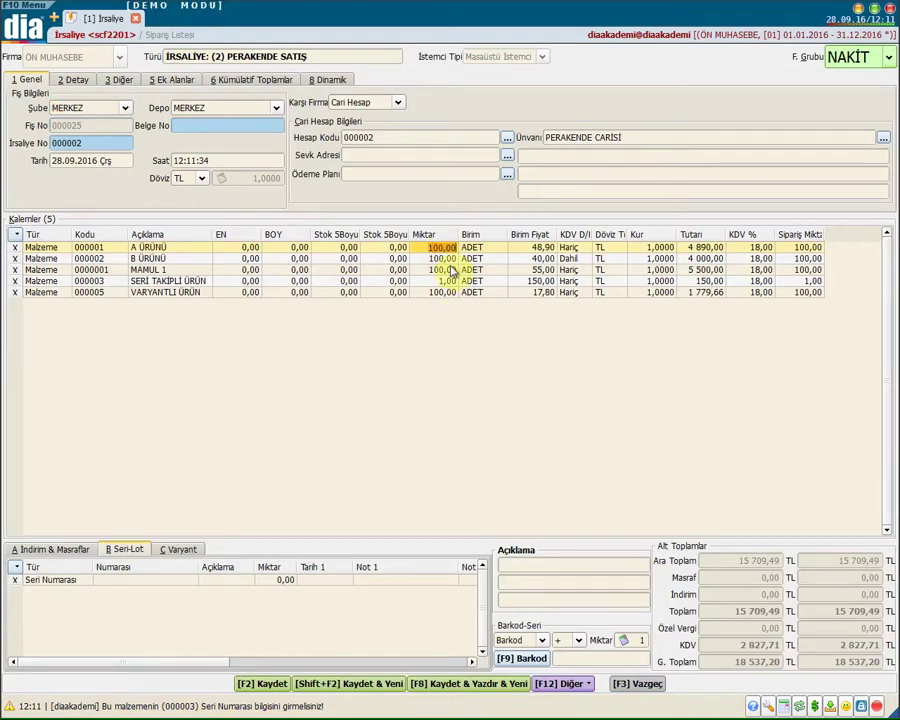
text(50)
key(Down)
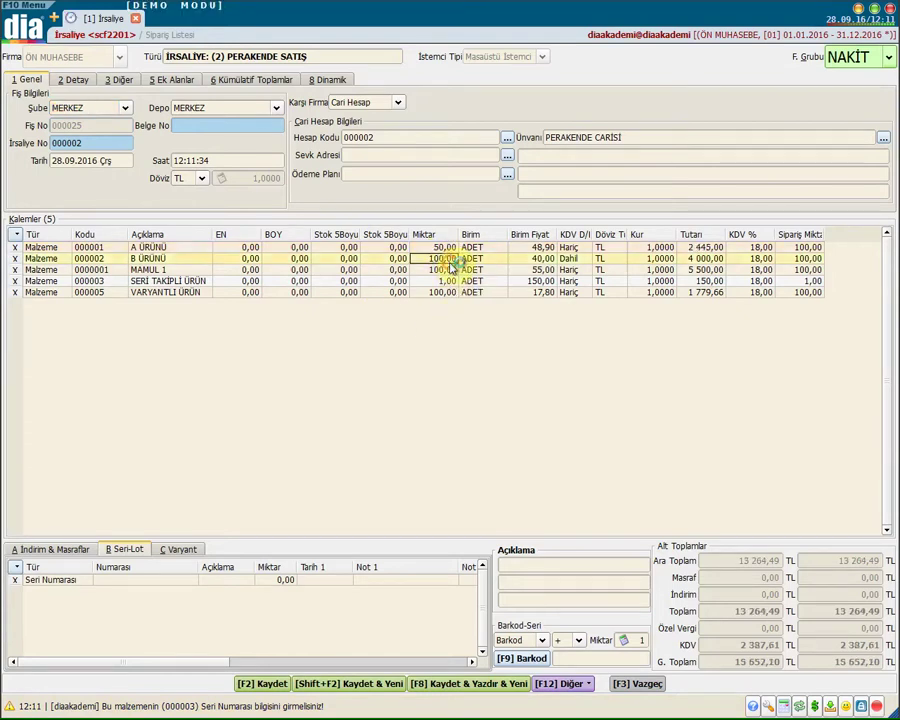
text(50)
key(Down)
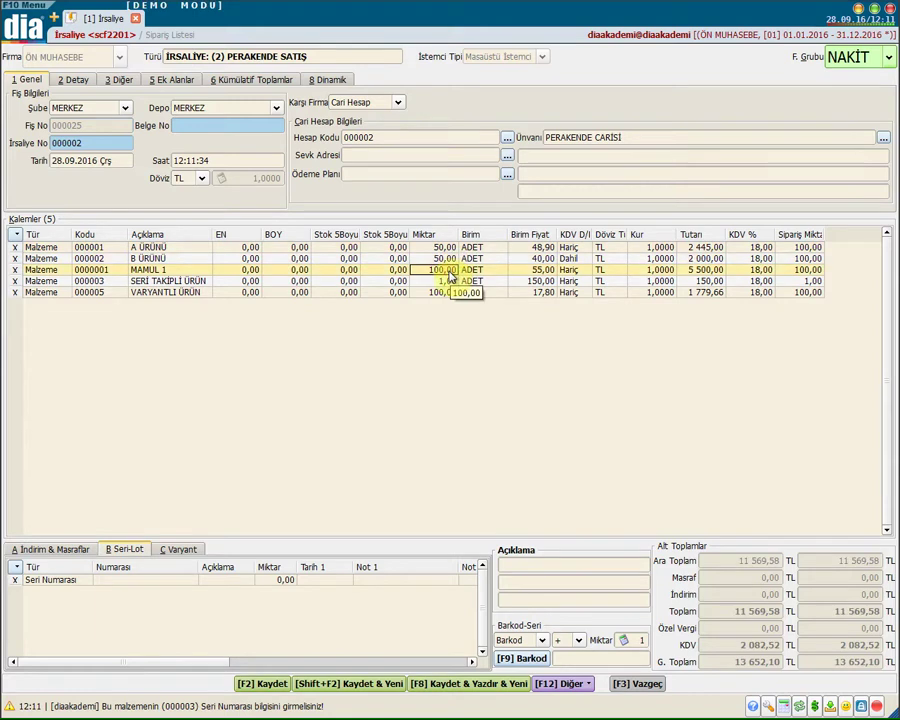
text(50)
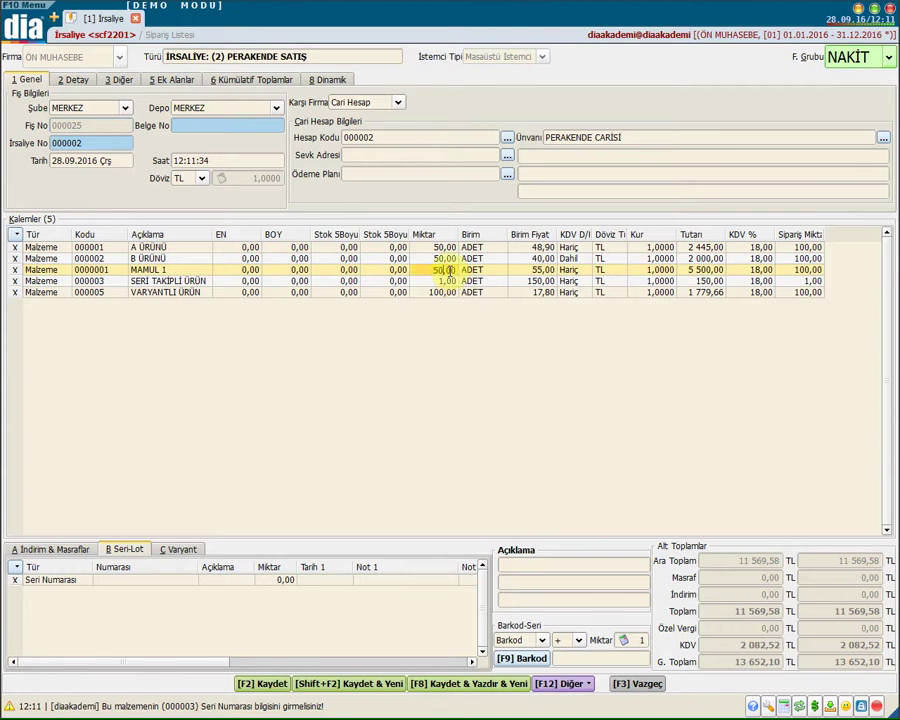
click(452, 292)
text(50)
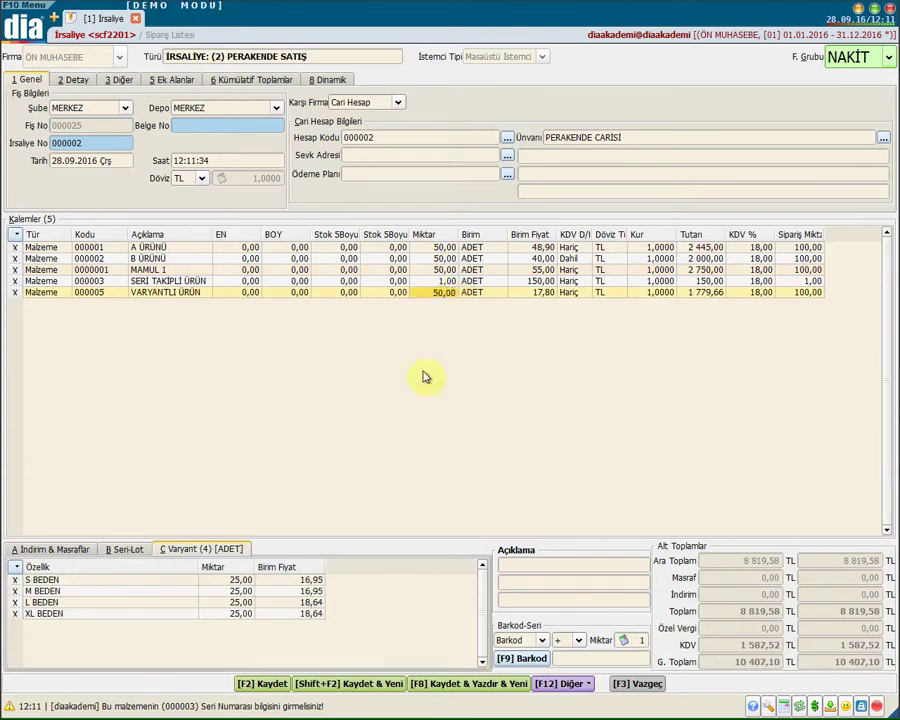
key(Return)
Distribute VARYANTLI ÜRÜN's variant quantities as S BEDEN 20 and M, L and XL BEDEN 10 each, and apply them to the line.
right_click(412, 296)
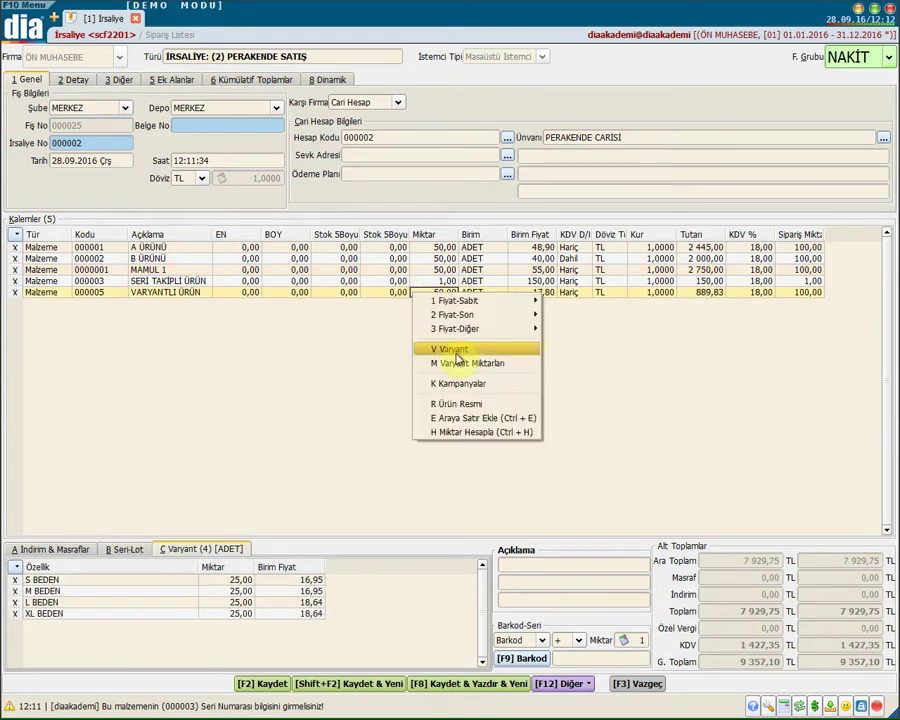
click(456, 346)
click(240, 188)
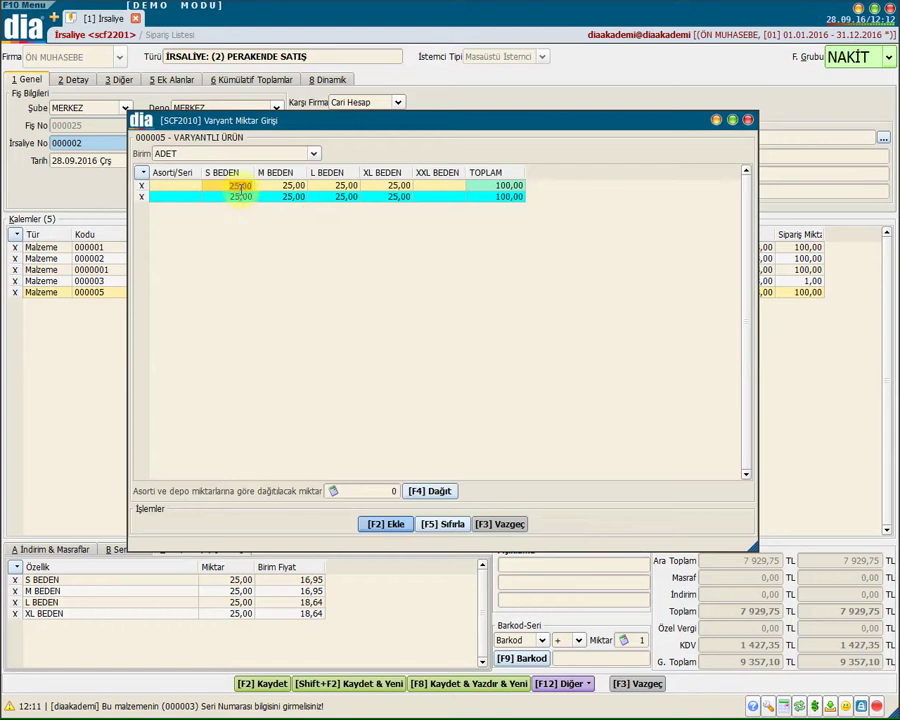
text(20)
key(Return)
text(10)
key(Return)
text(10)
key(Return)
text(10)
key(Return)
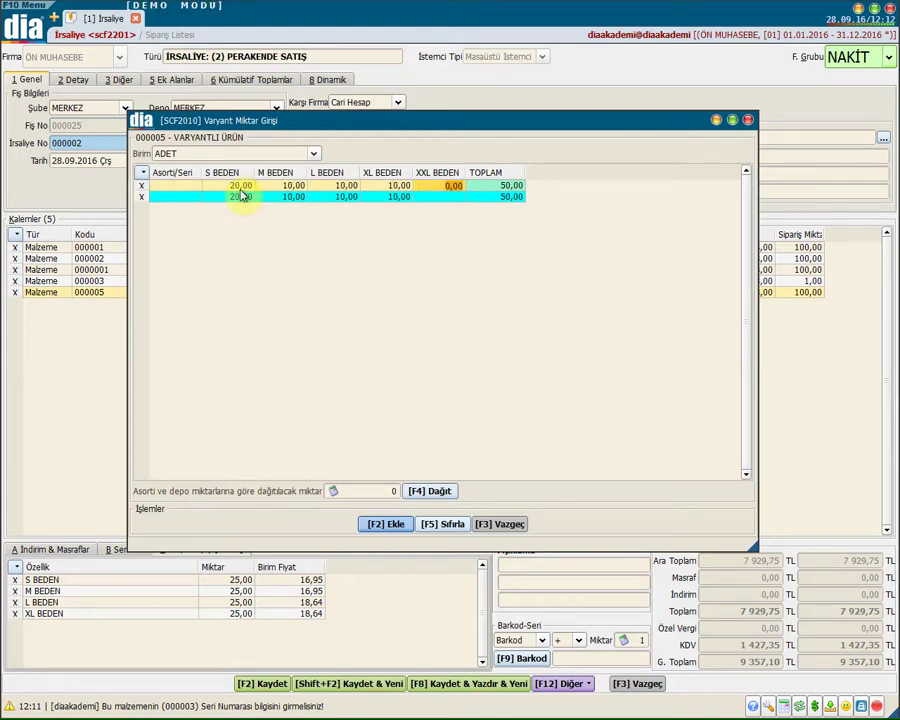
click(392, 525)
Assign serial number BUZ136 to the SERİ TAKİPLİ ÜRÜN line and save the waybill, accepting the reassigned voucher number.
click(430, 281)
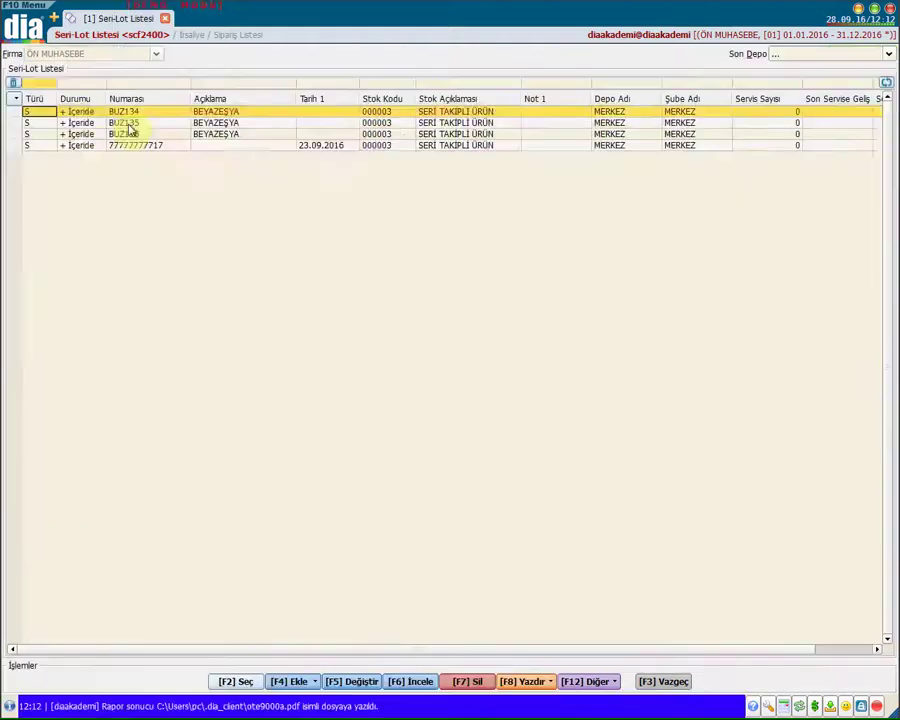
click(128, 133)
click(240, 681)
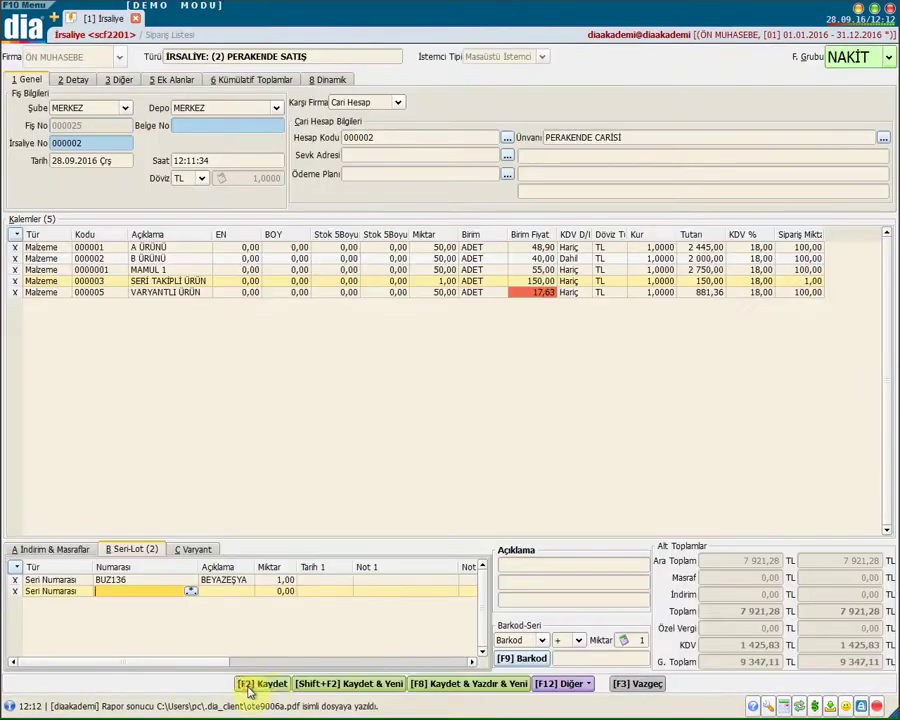
click(268, 685)
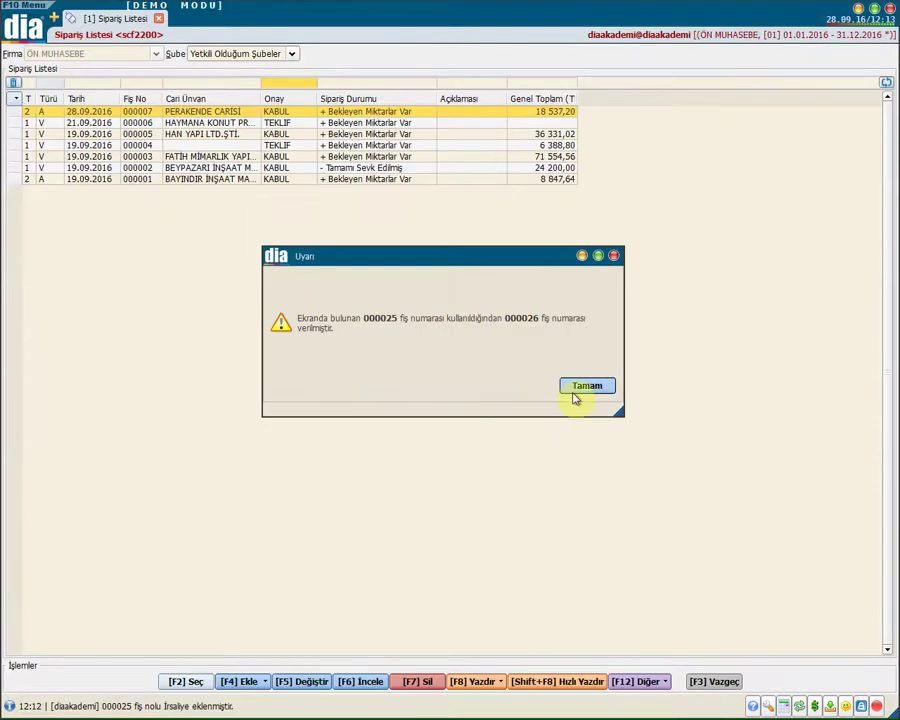
click(573, 390)
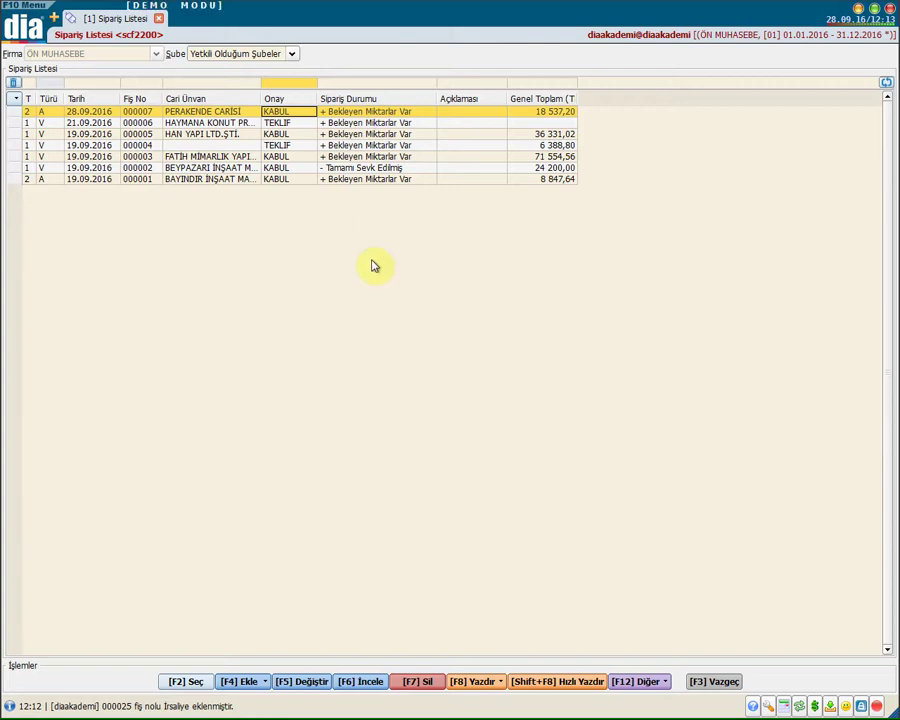
Reopen the PERAKENDE CARİSİ order and check each line's Bekleyen Miktar value with that column widened.
key(F5)
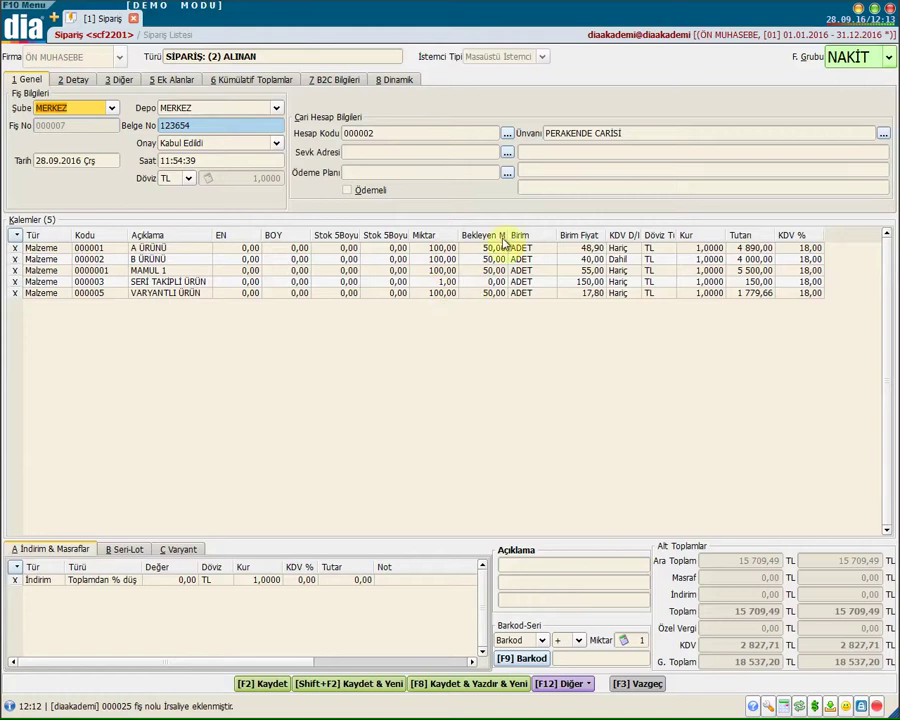
drag(504, 235, 551, 235)
click(518, 263)
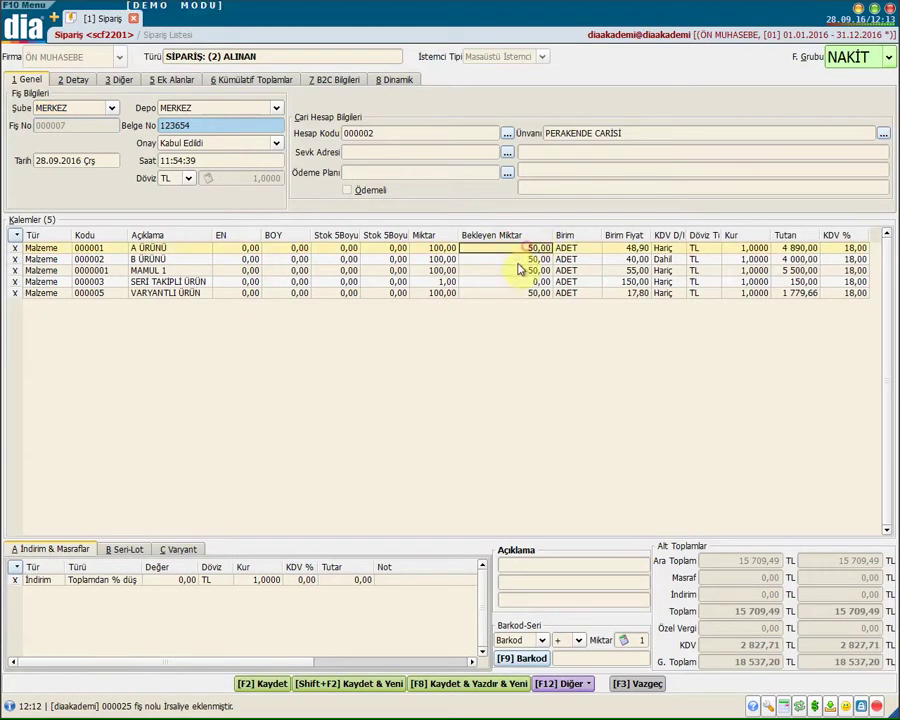
click(518, 271)
click(518, 282)
click(518, 293)
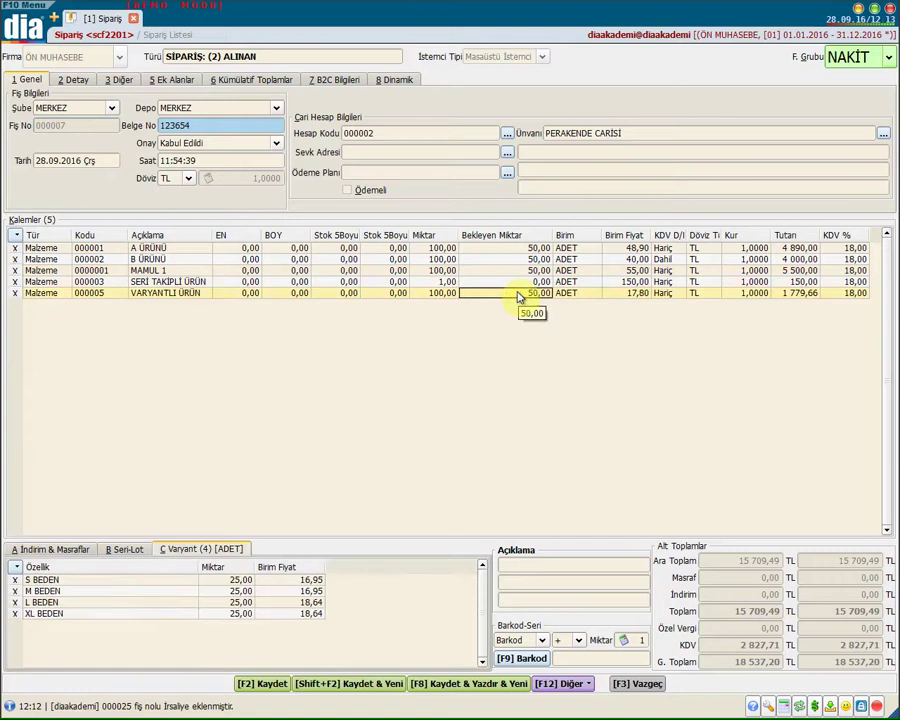
click(476, 282)
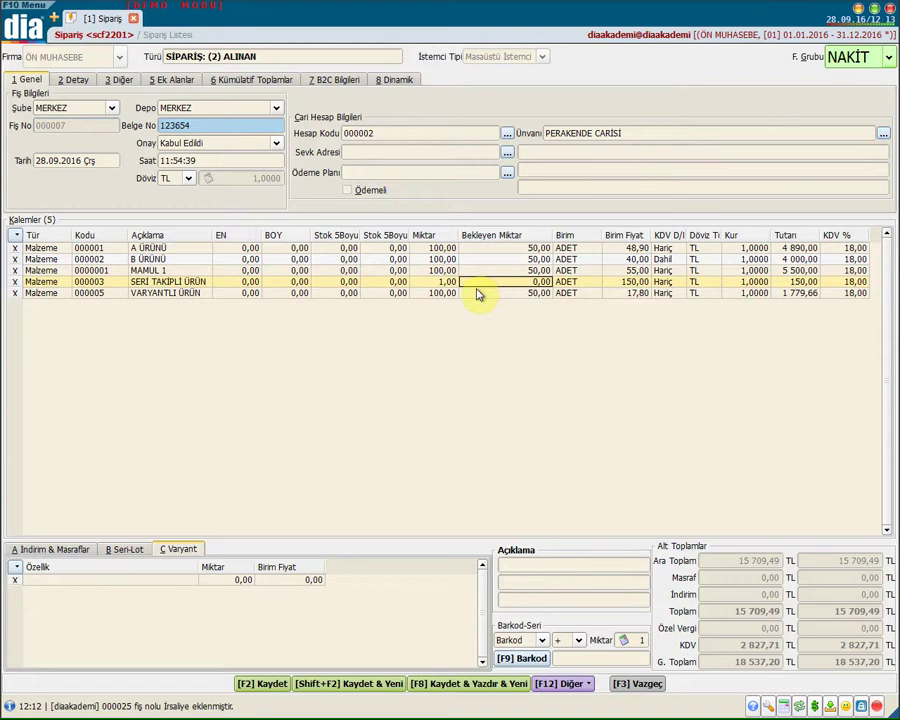
click(477, 292)
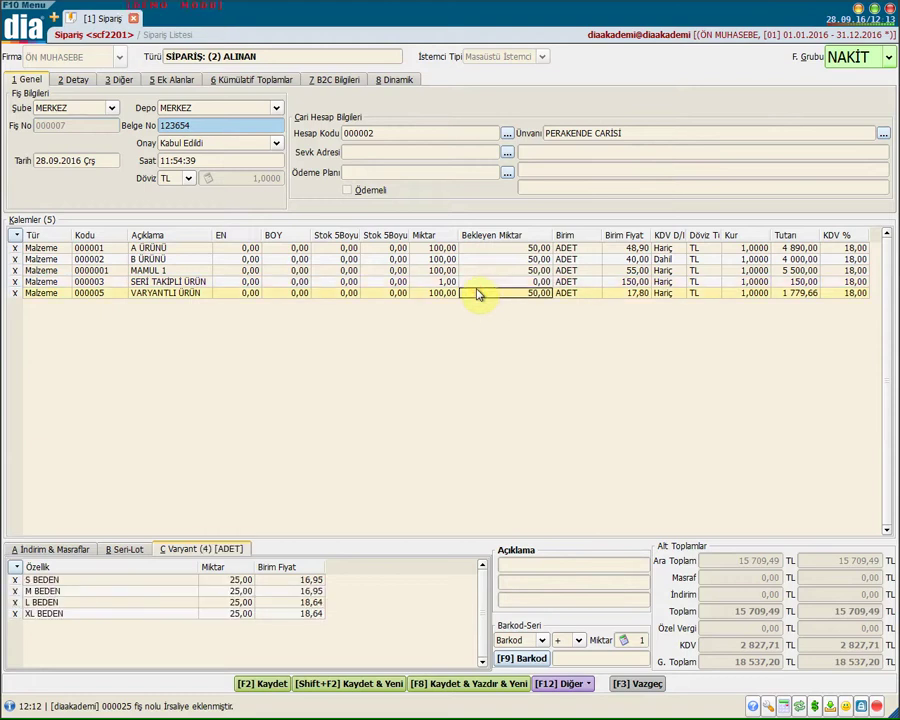
Close the order without saving and dispatch the PERAKENDE CARİSİ order again as a retail sales (Perakende Satış) waybill.
click(630, 683)
click(520, 382)
key(F12)
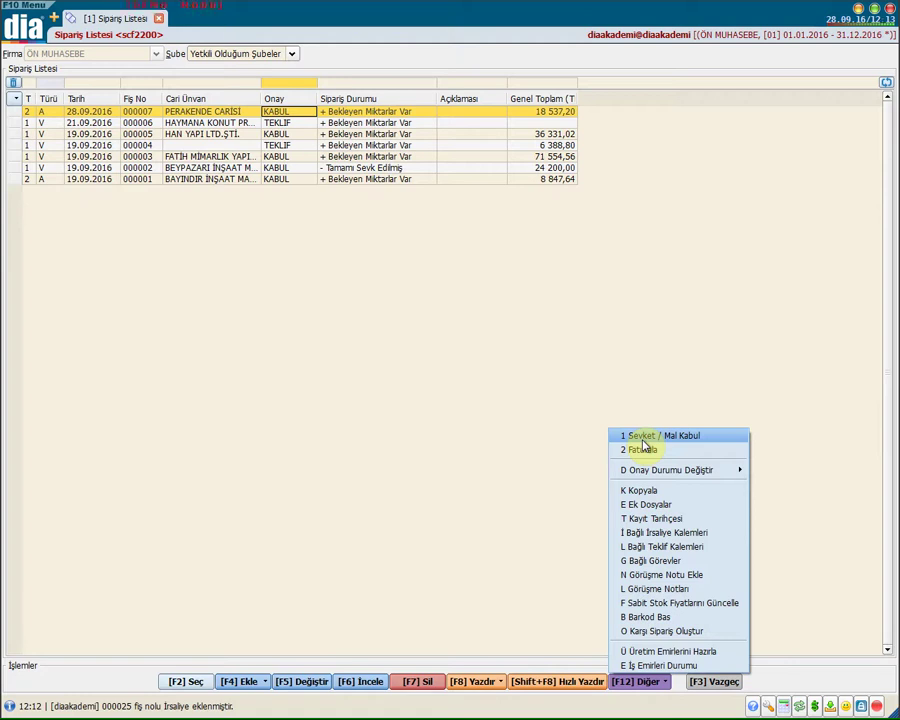
click(642, 440)
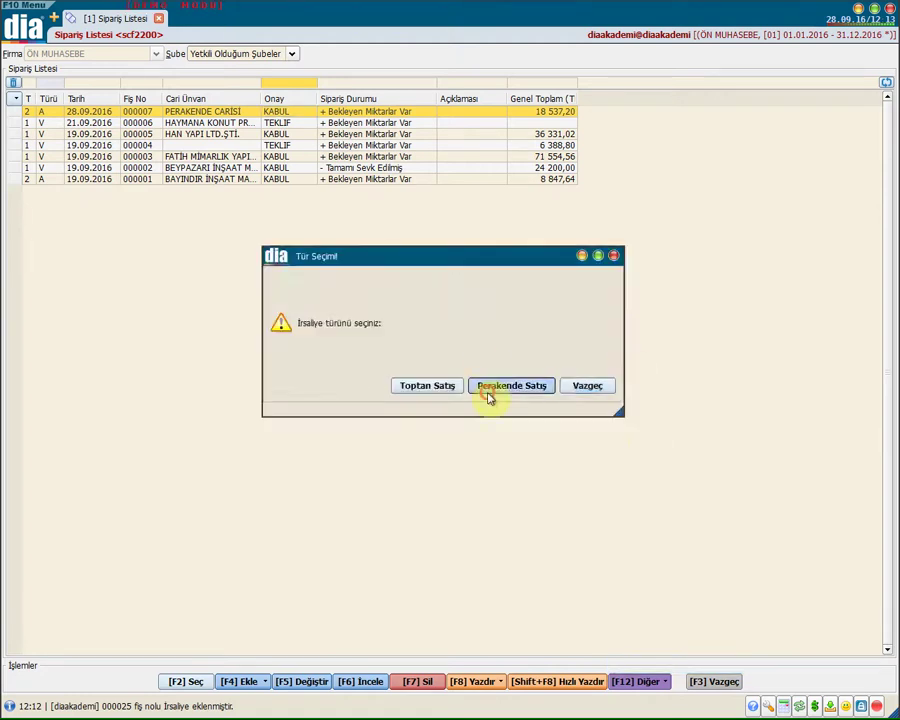
click(485, 388)
Set A ÜRÜNÜ's quantity to 49 on the waybill and save it.
click(444, 246)
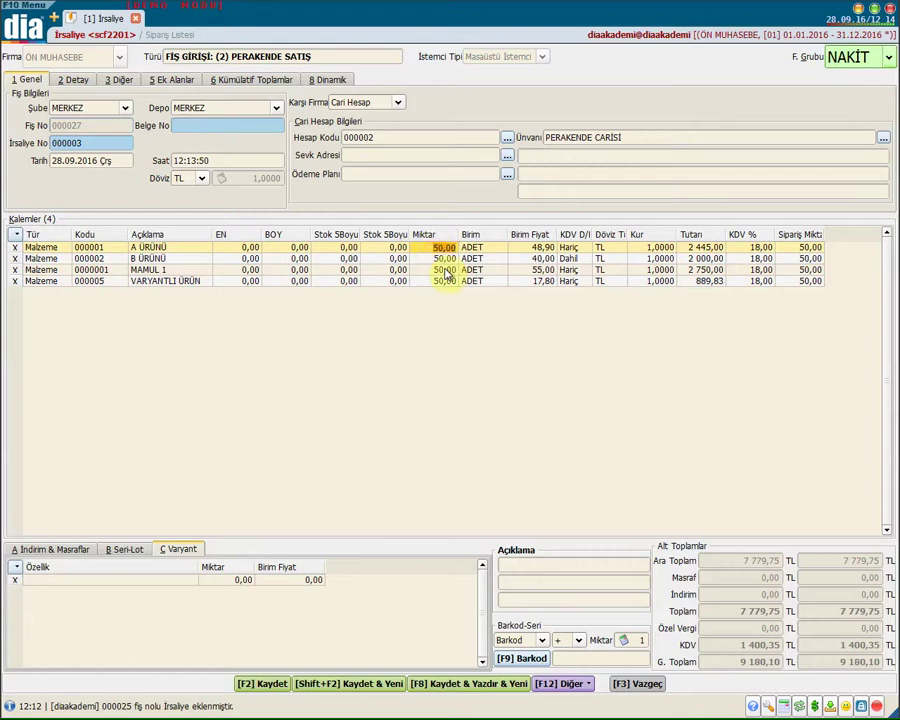
text(49)
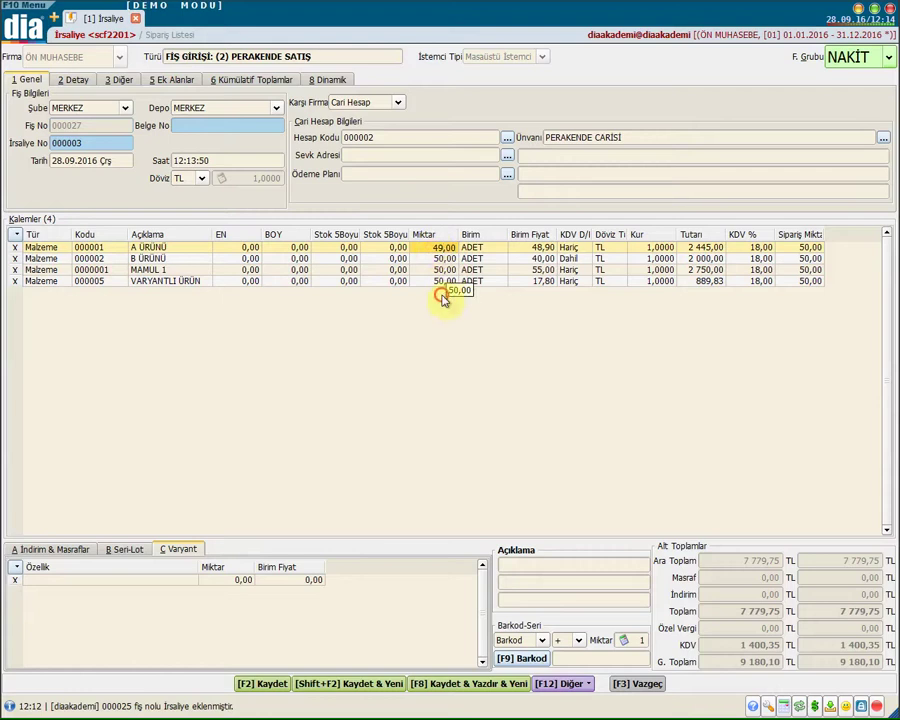
click(432, 249)
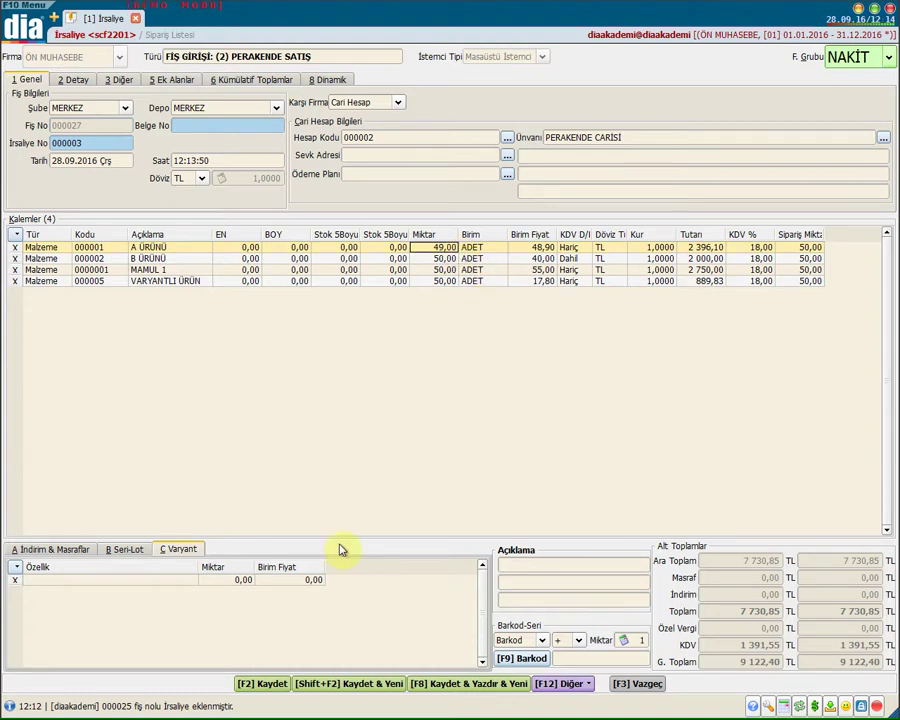
click(281, 684)
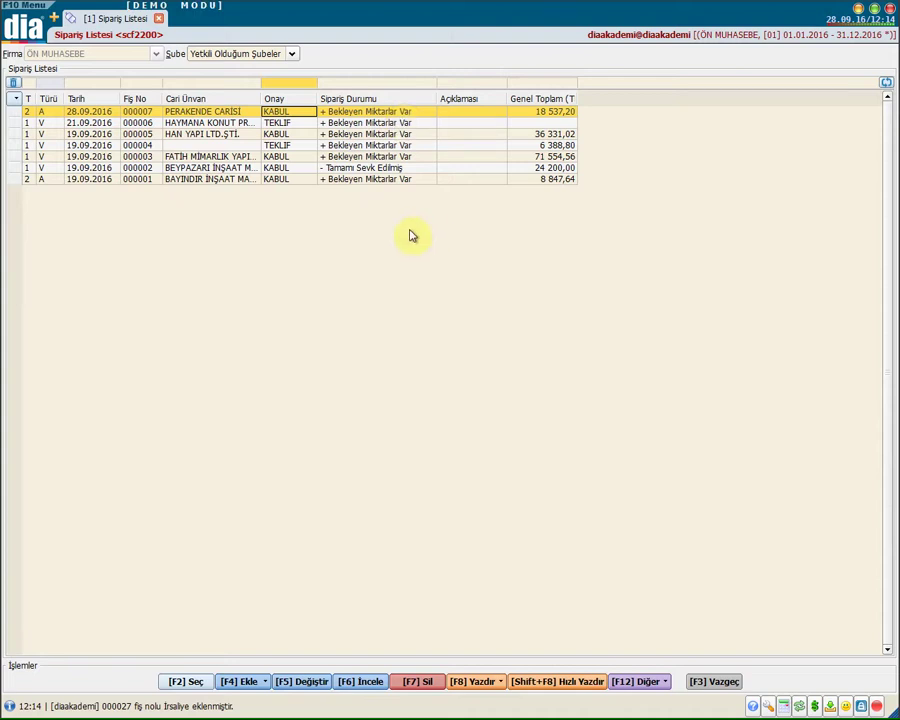
Reopen the PERAKENDE CARİSİ order, mark it as Tamamı Sevk Edildi in its details and save it.
key(F5)
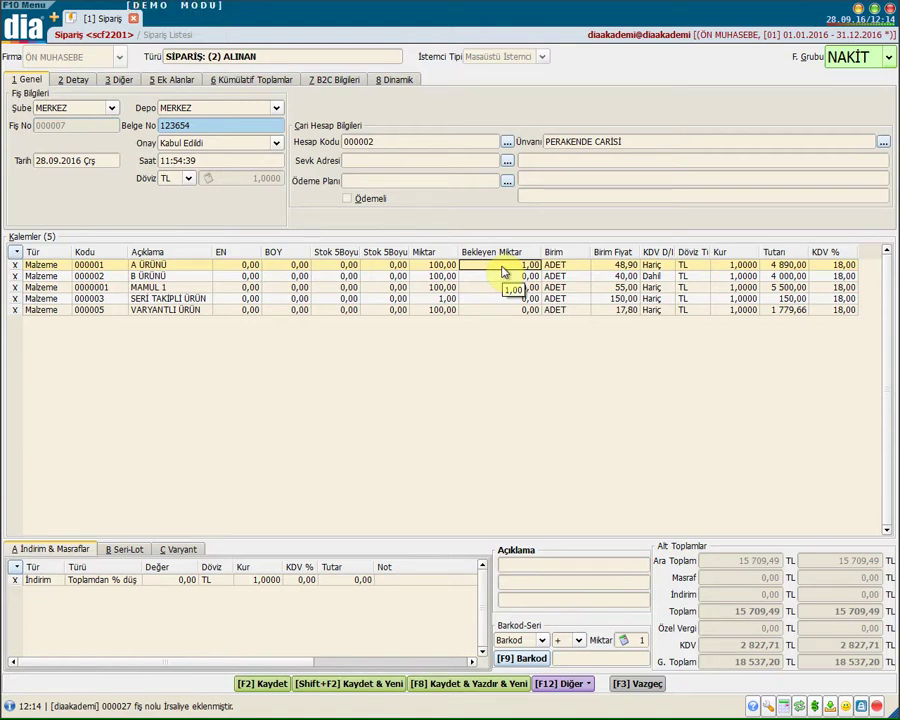
click(72, 80)
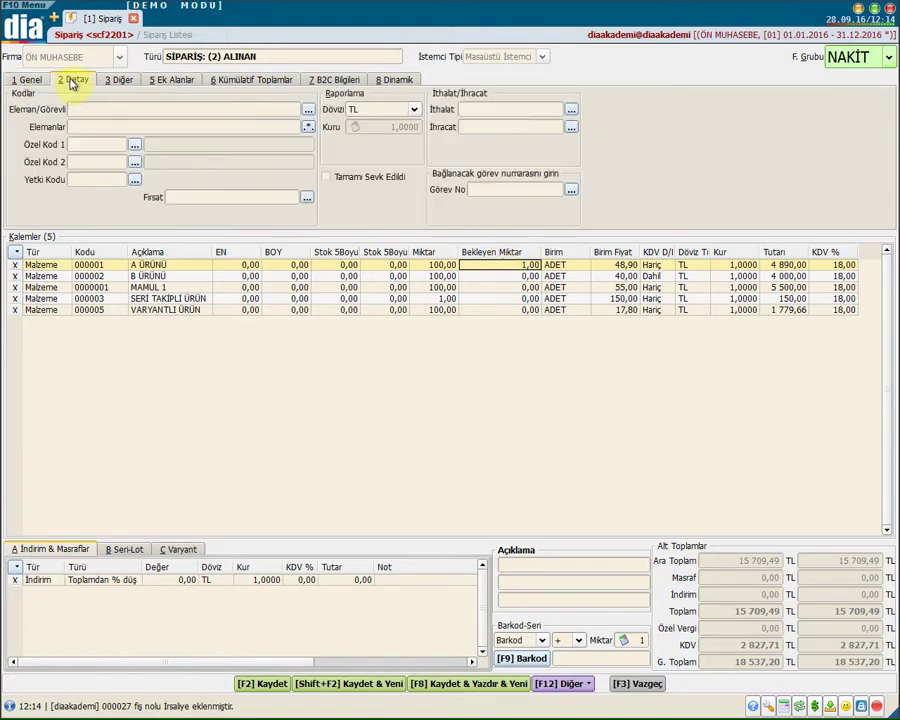
click(334, 181)
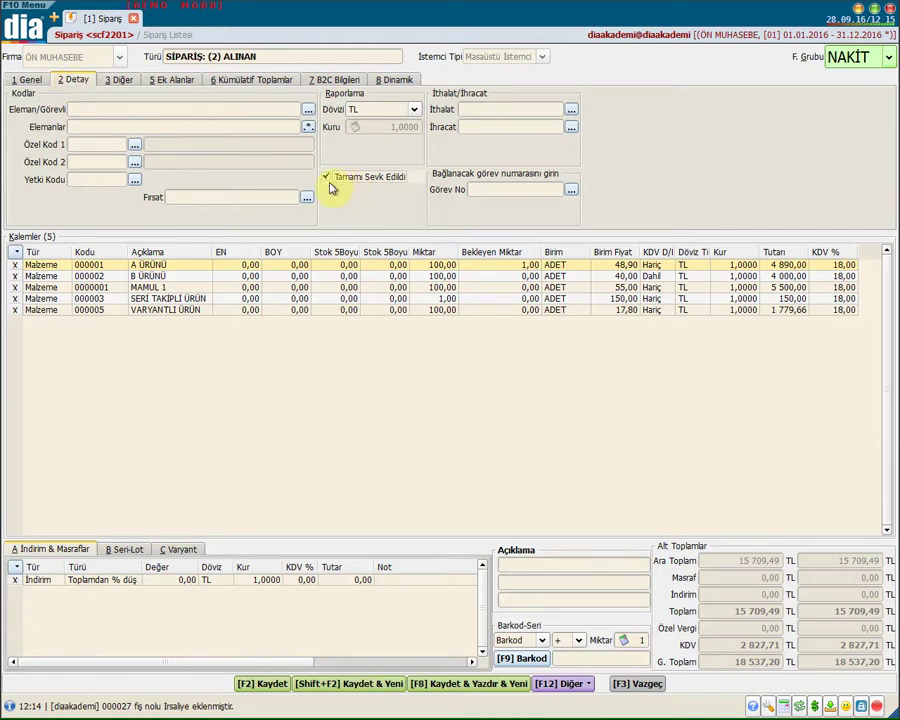
key(F2)
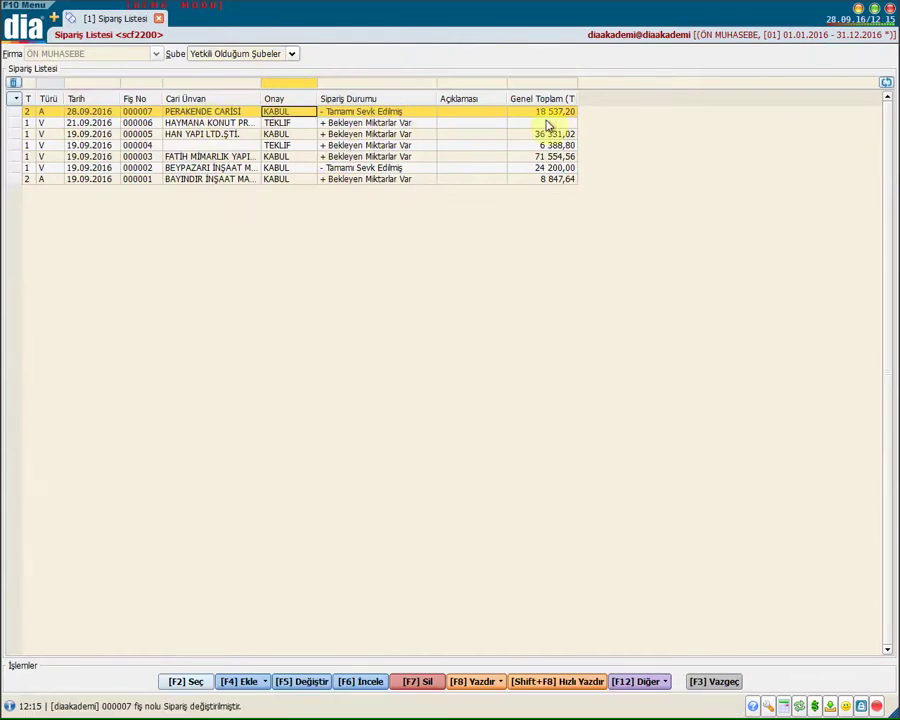
Check the two PERAKENDE CARİSİ waybills dated 28.09.2016 in the invoice module's waybill list, and close the list.
click(54, 17)
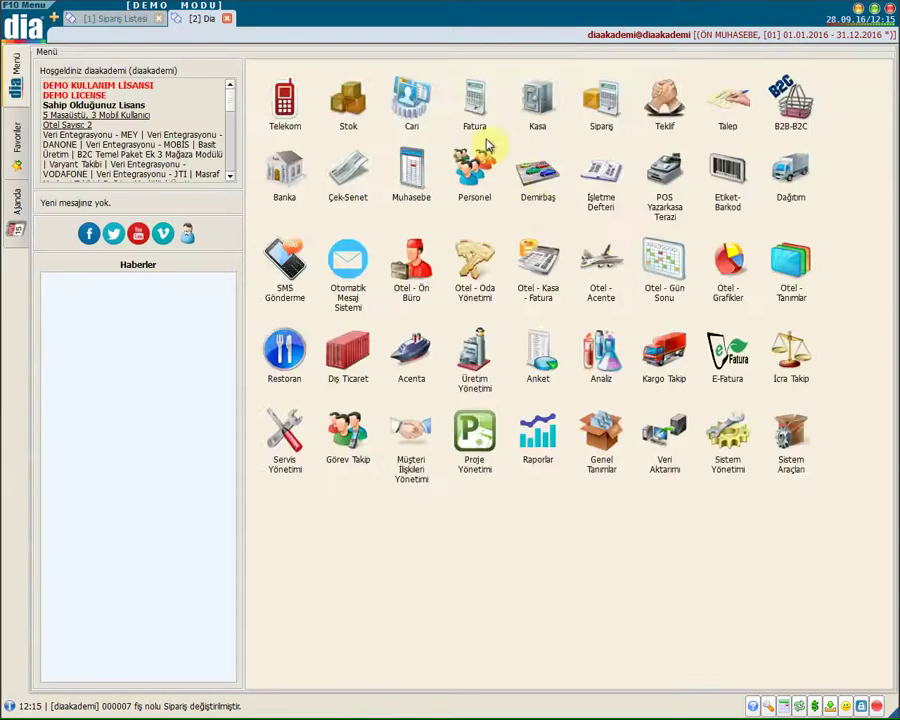
click(472, 108)
click(352, 104)
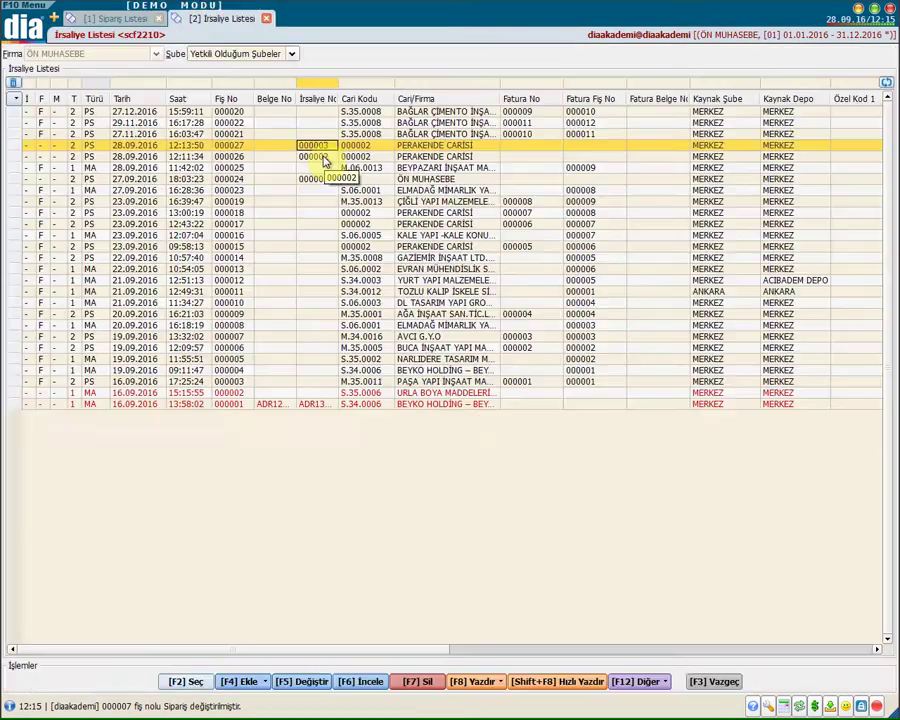
click(324, 158)
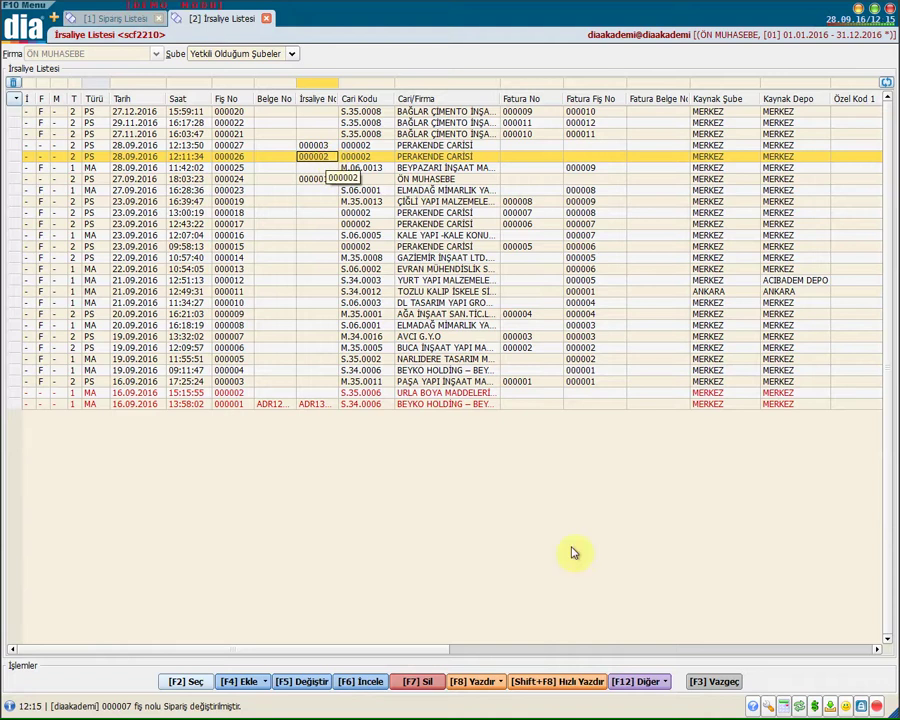
click(714, 682)
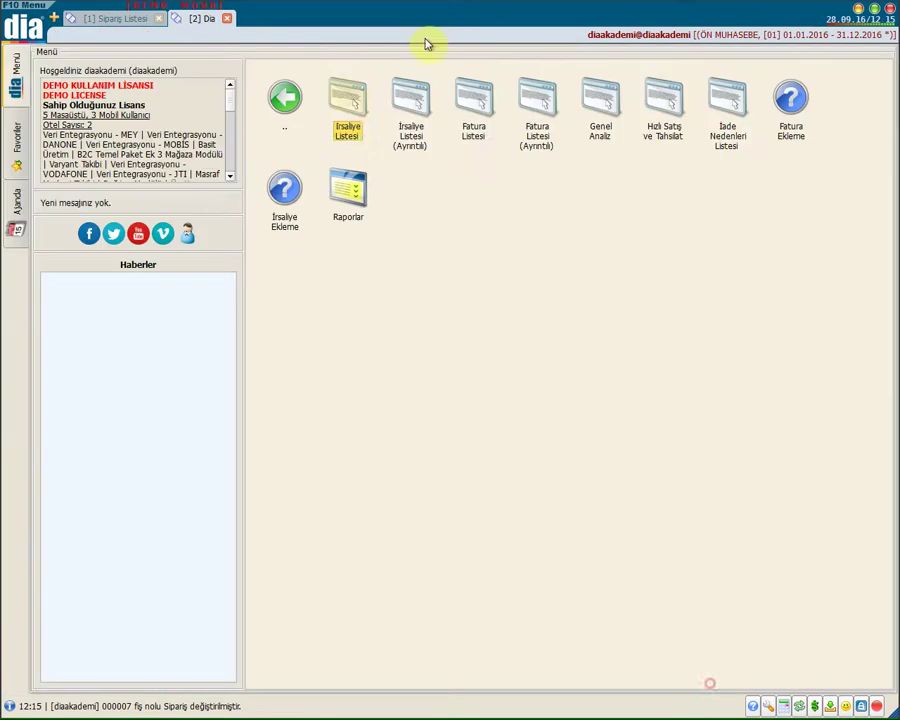
Start a new retail sales (Perakende Satış) invoice from the invoice list.
click(487, 113)
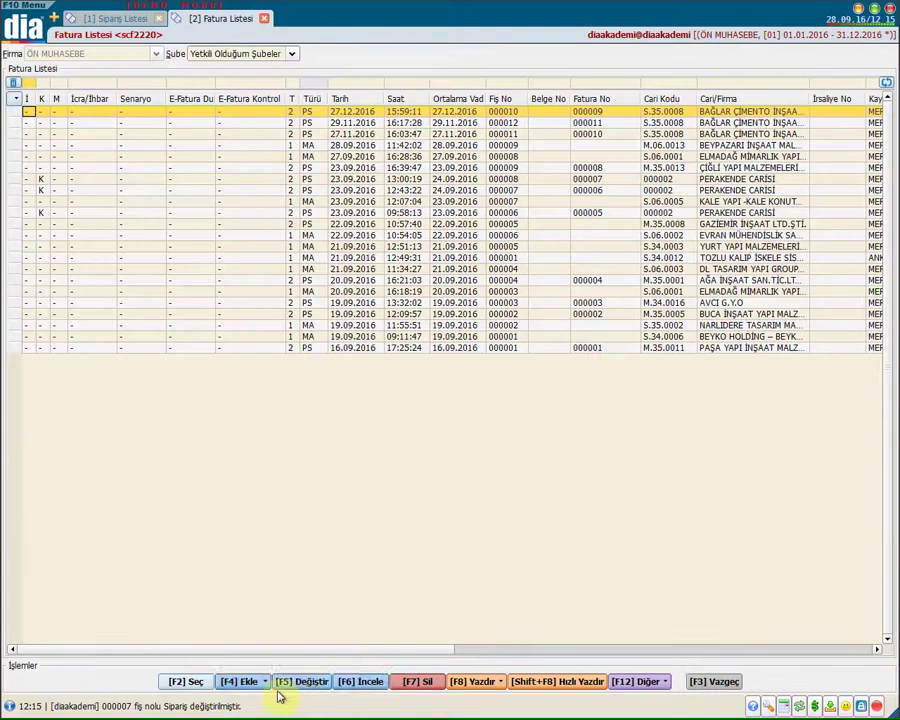
click(262, 681)
mouse_move(250, 665)
click(305, 643)
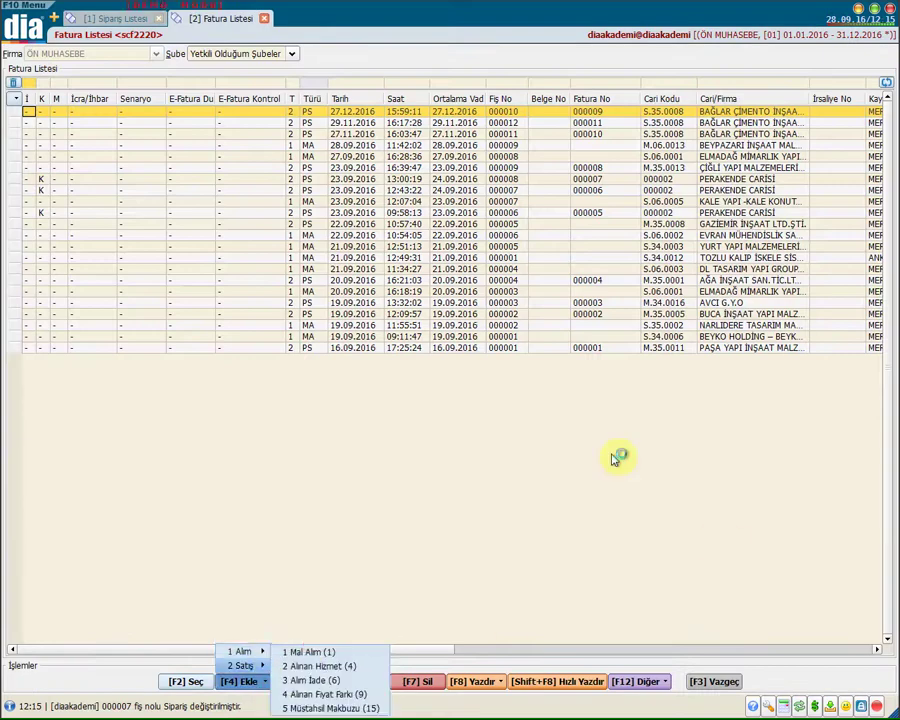
Transfer the two PERAKENDE CARİSİ waybills, vouchers 000027 and 000026, into the invoice with İrsaliye Aktar.
click(578, 683)
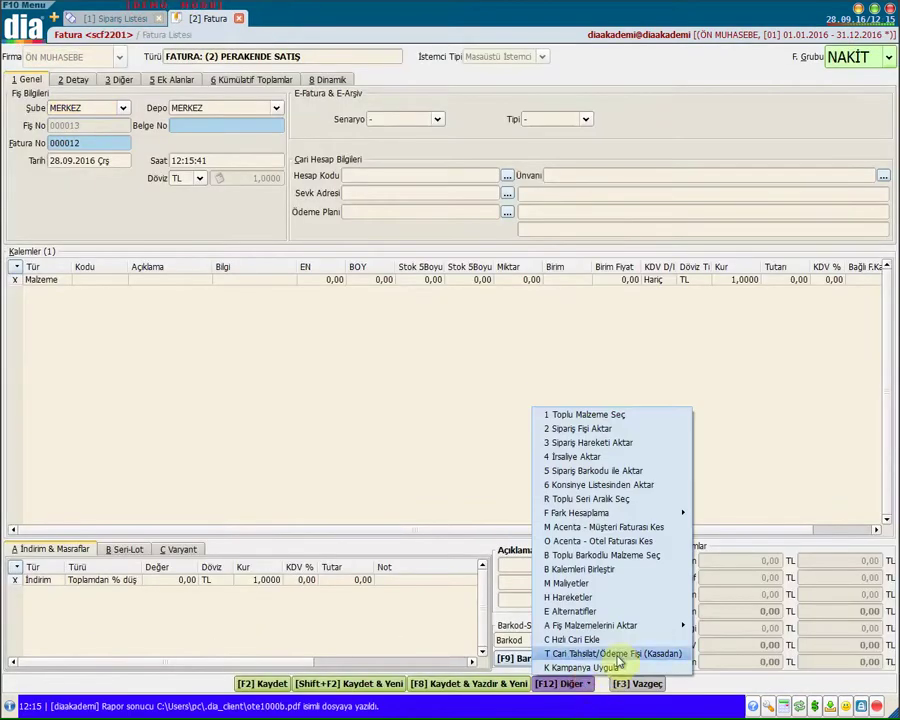
click(633, 457)
key(space)
key(space)
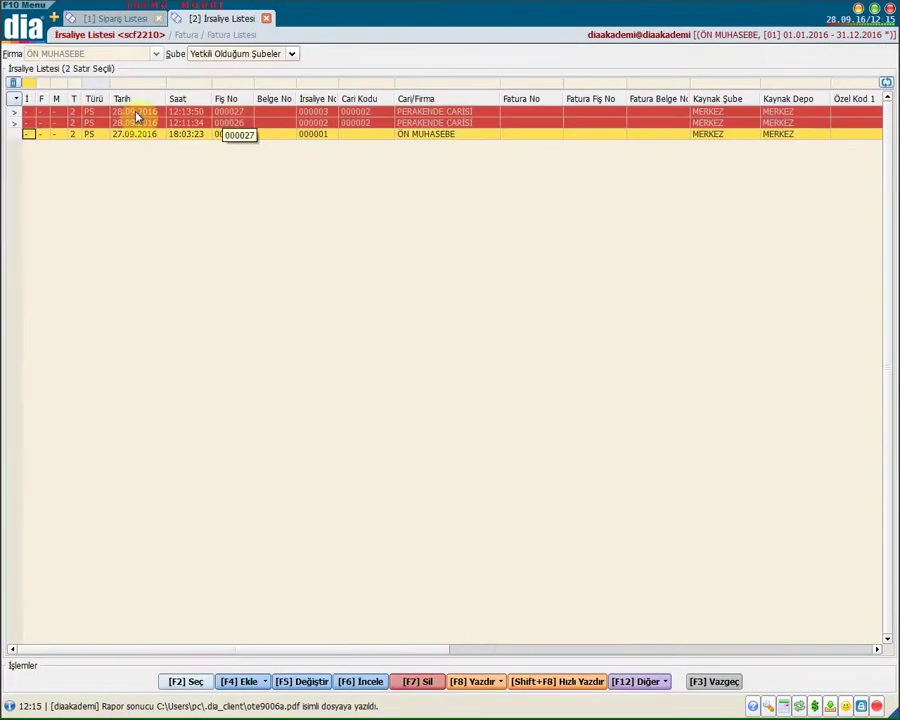
click(20, 123)
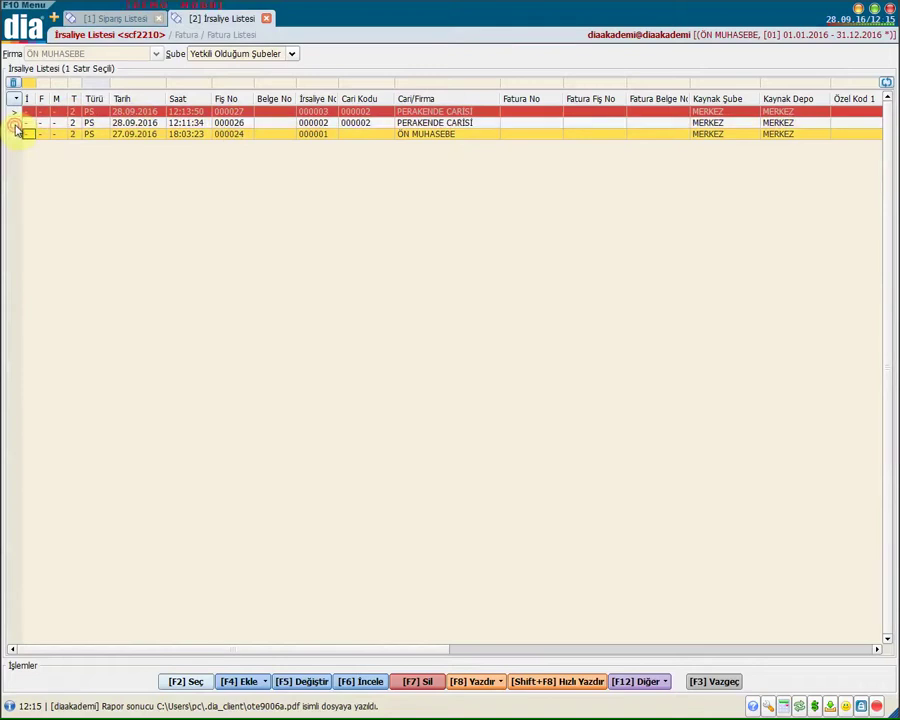
click(16, 123)
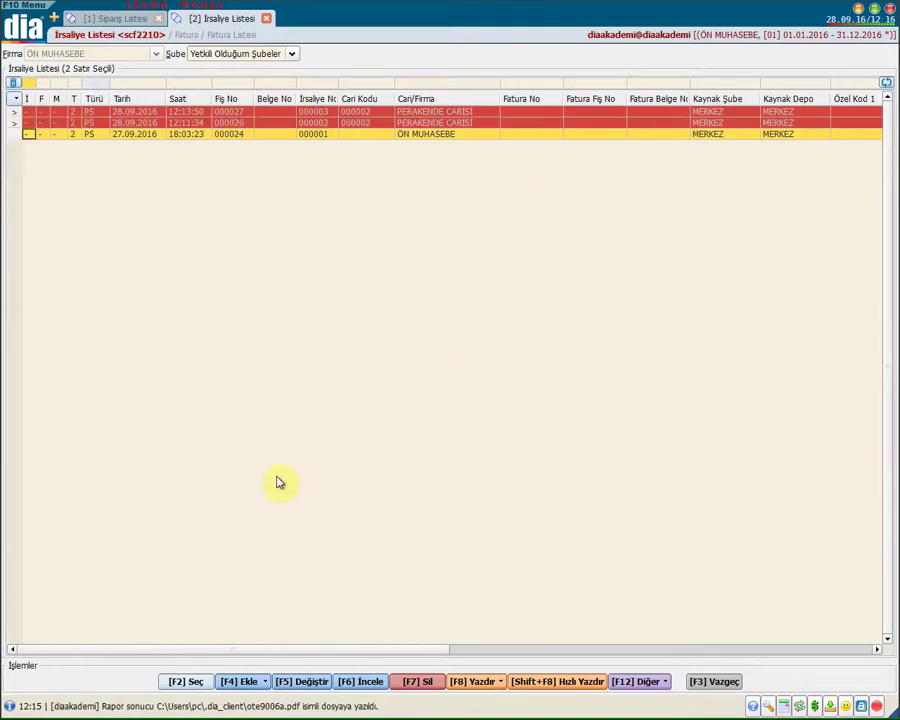
key(F2)
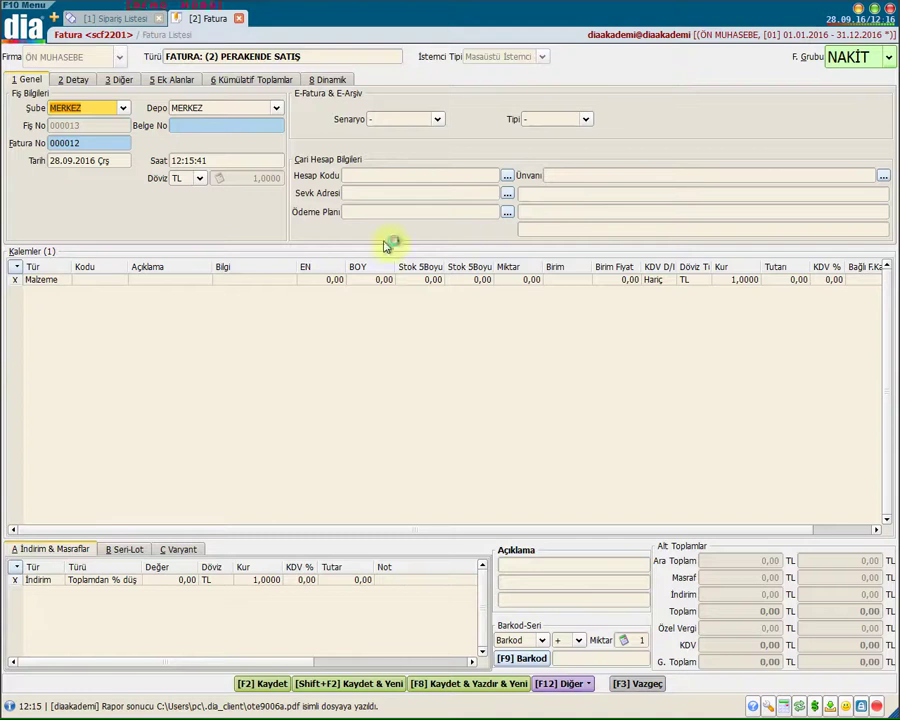